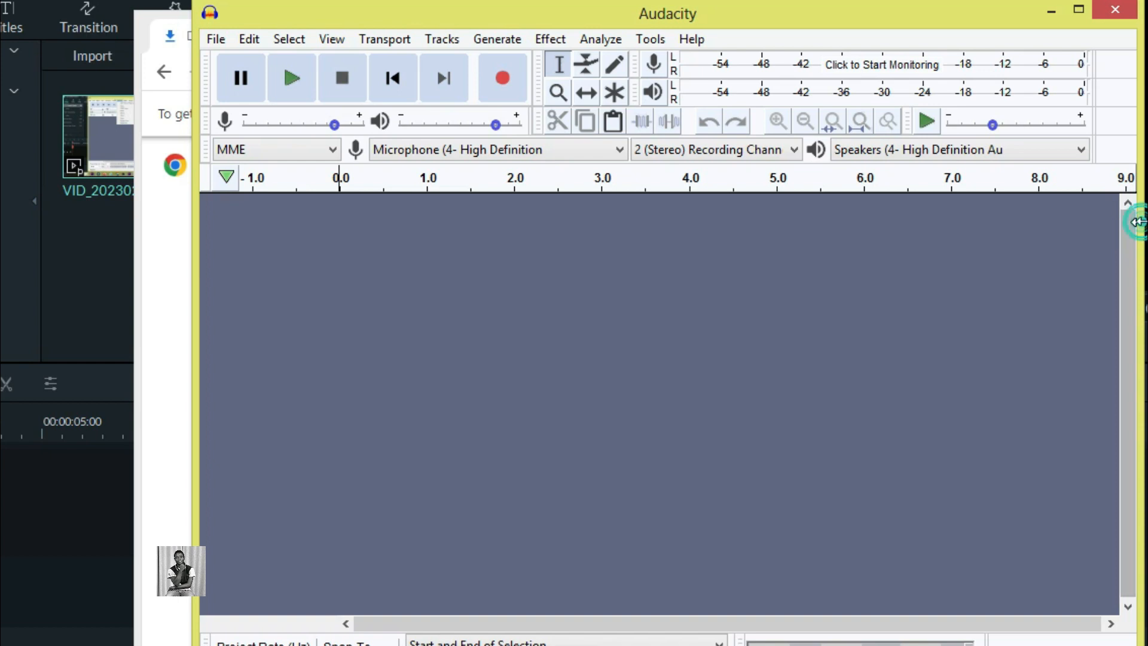
- Widen the Audacity window slightly and move it higher on the screen
left_click_drag(1138, 222, 1147, 222)
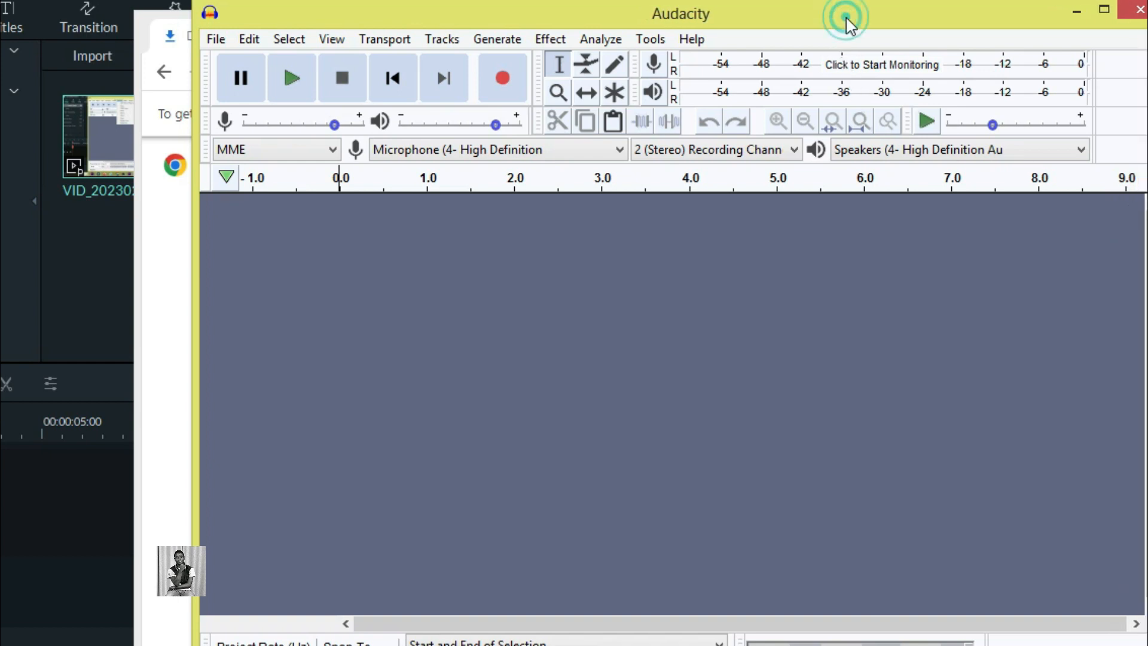
left_click_drag(850, 24, 833, 18)
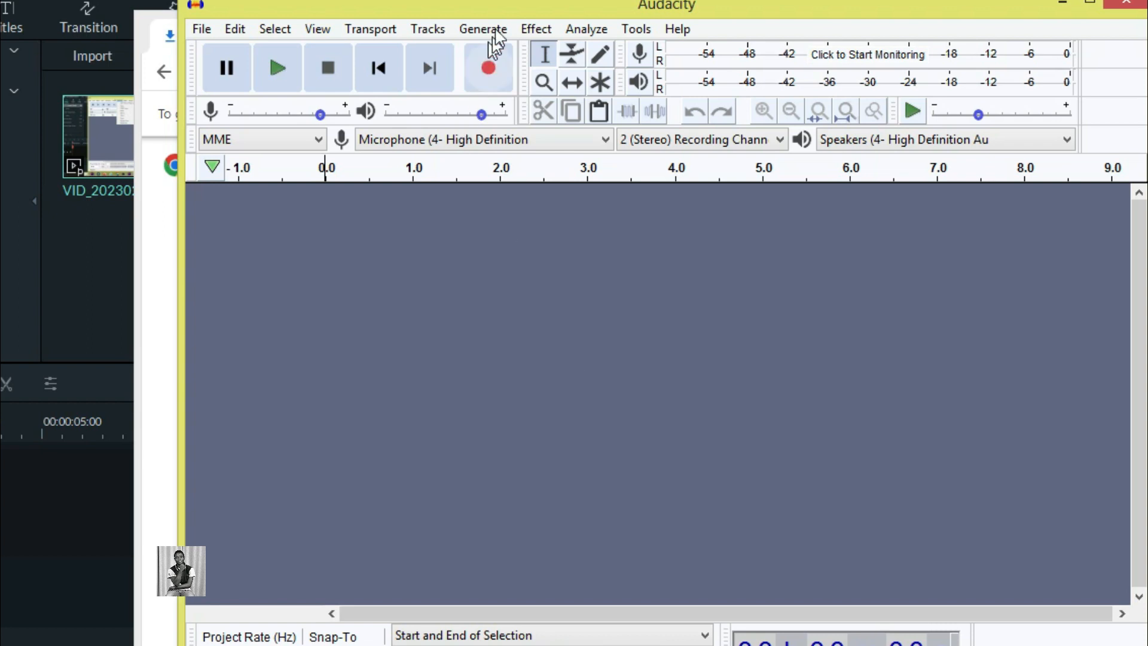
left_click_drag(505, 13, 503, 1)
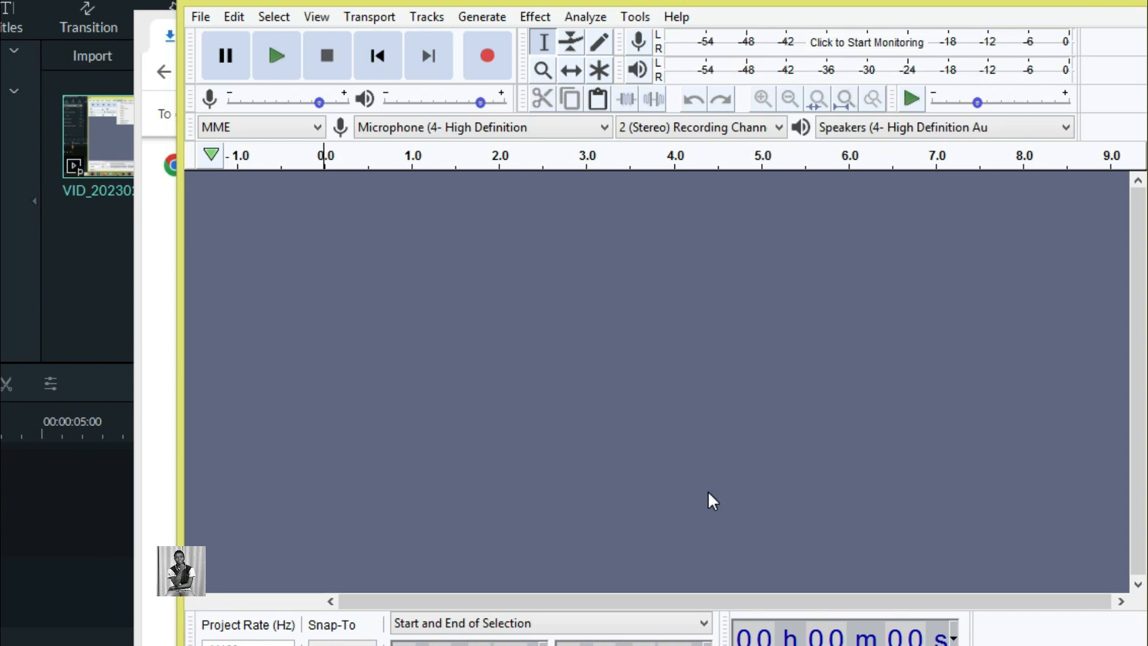
- Review Audacity's file commands, including the export options for MP3, WAV and OGG
left_click(202, 18)
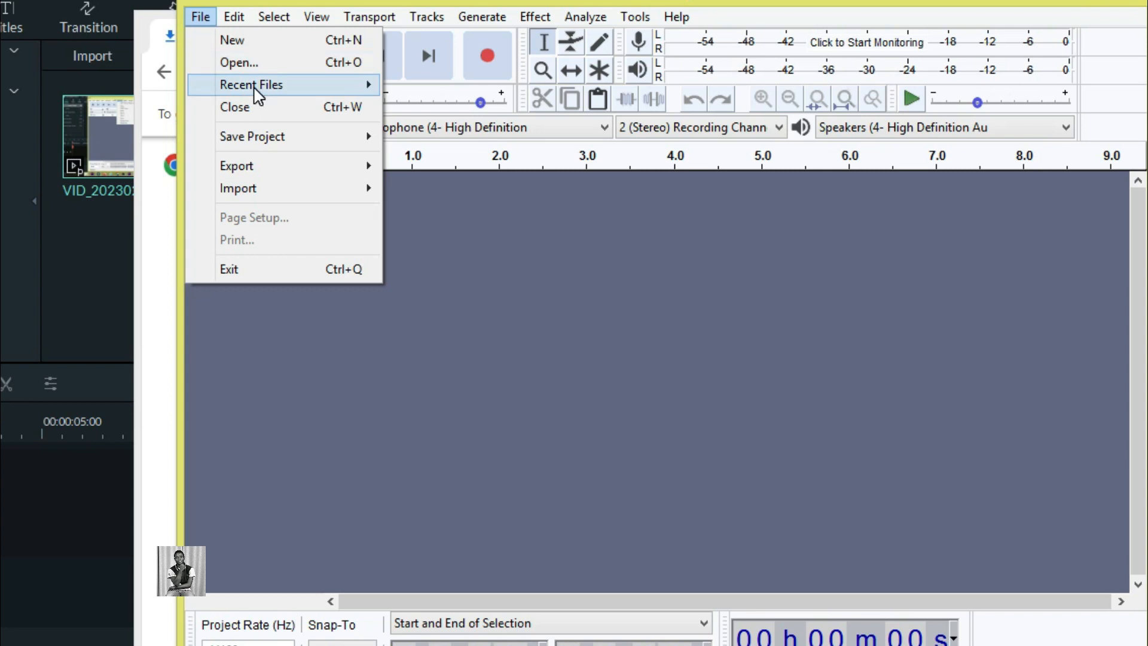
mouse_move(256, 93)
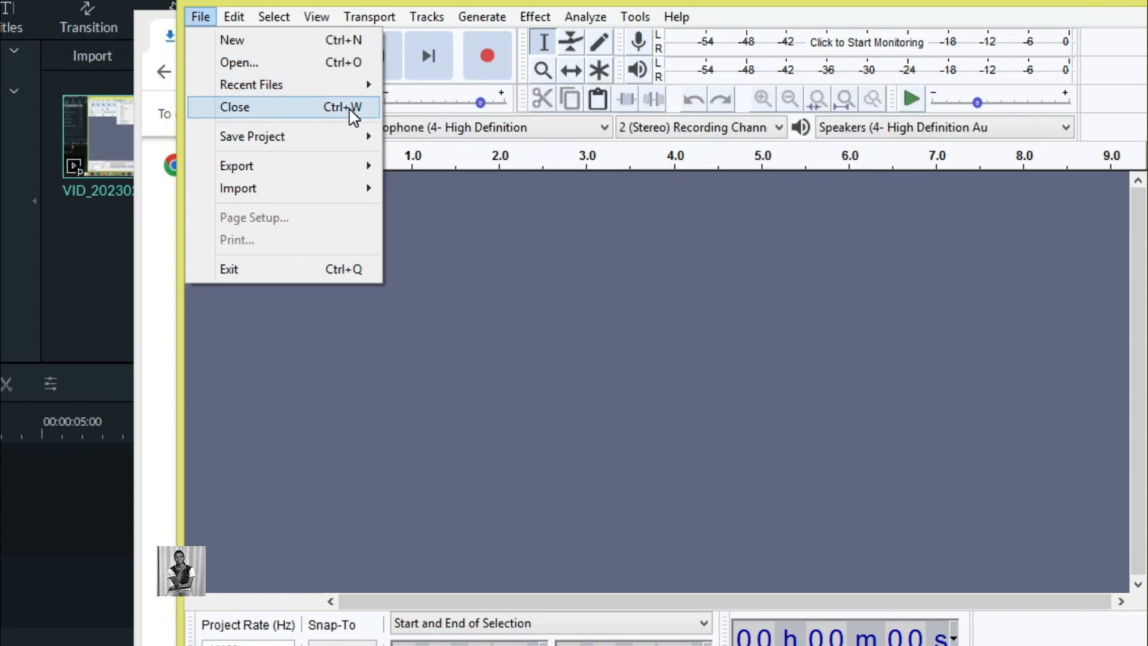
mouse_move(277, 174)
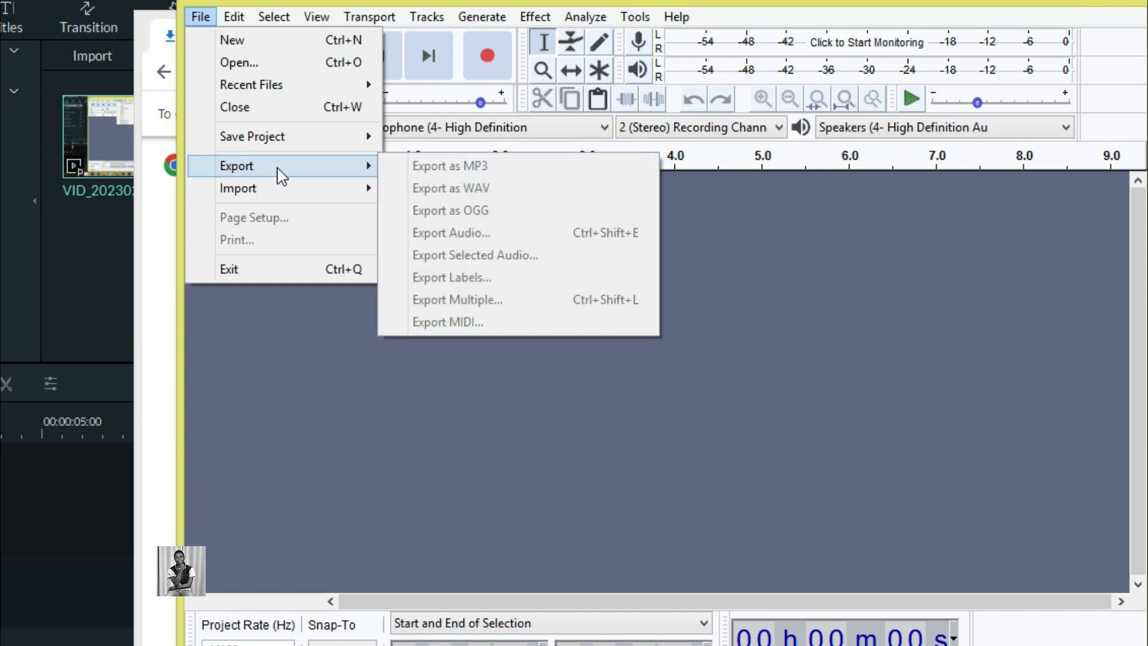
left_click_drag(316, 3, 415, 1)
left_click(305, 13)
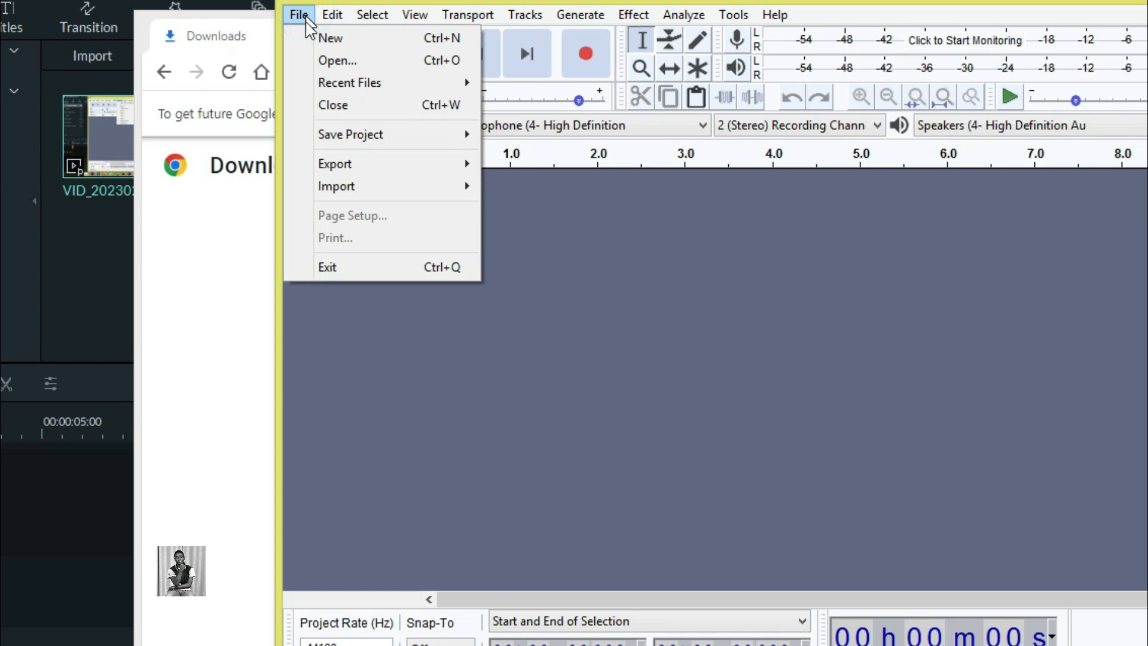
left_click(375, 3)
left_click_drag(395, 3, 430, 102)
left_click(305, 118)
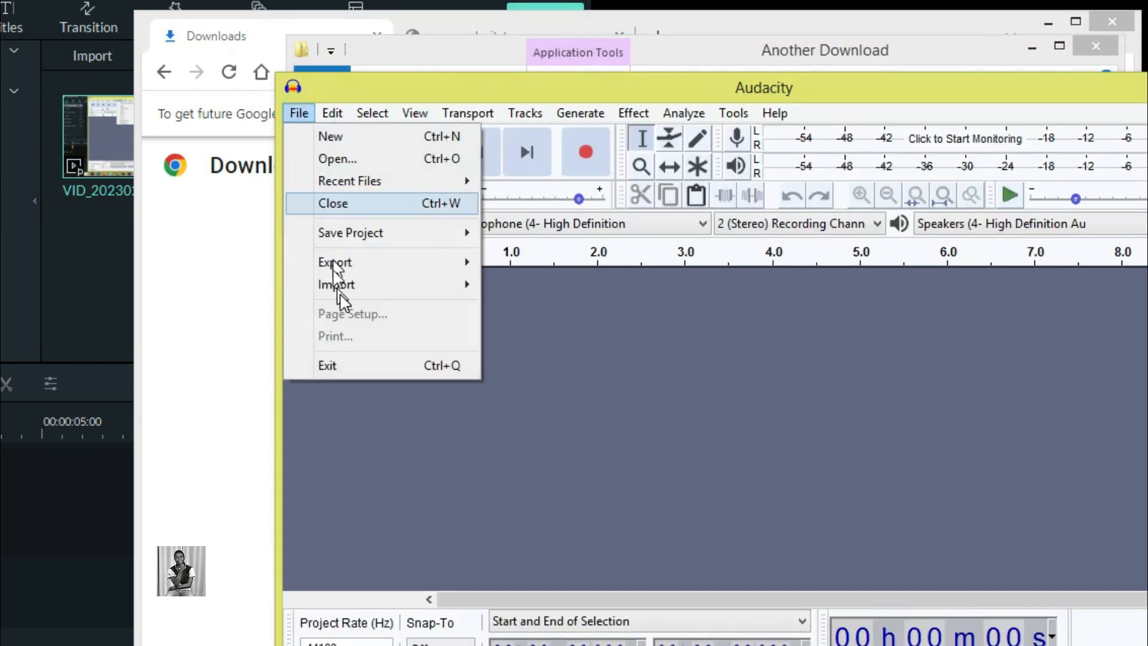
mouse_move(340, 303)
left_click(755, 522)
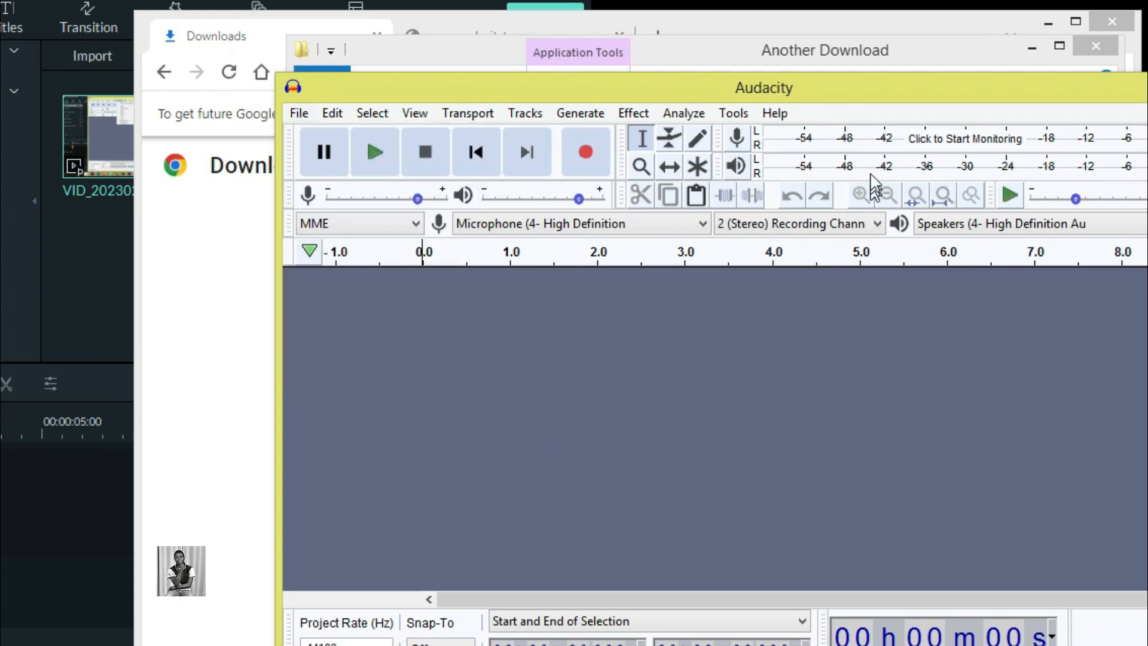
- Examine the editing, selection and view commands, including the zoom options
left_click_drag(842, 90, 813, 1)
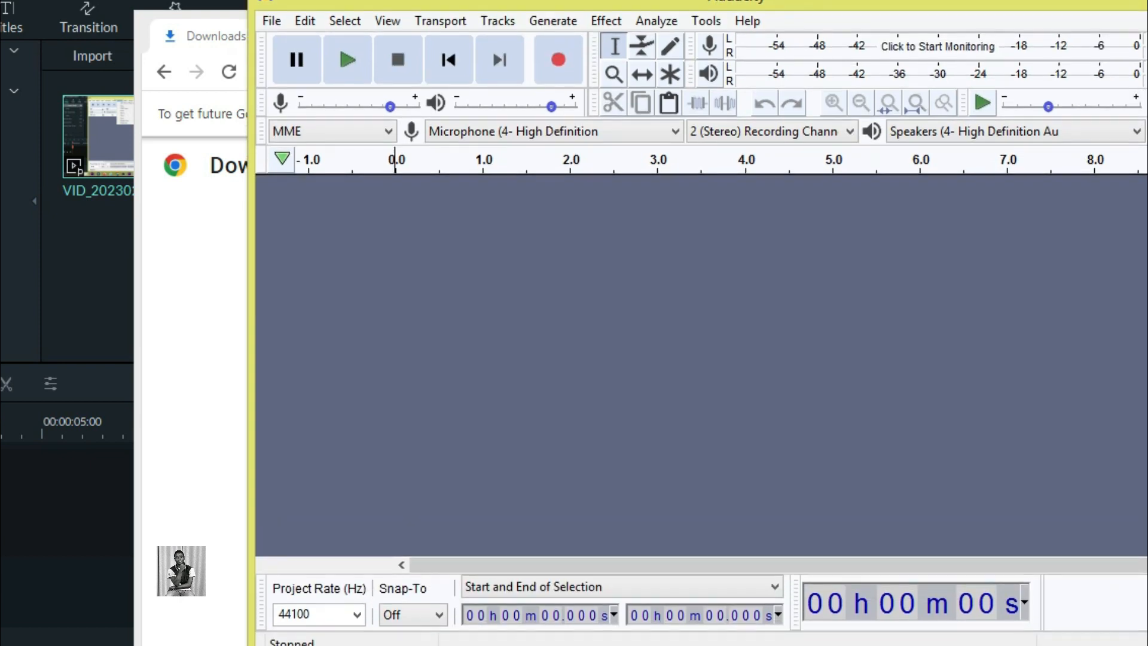
left_click_drag(634, 642, 634, 645)
left_click(302, 21)
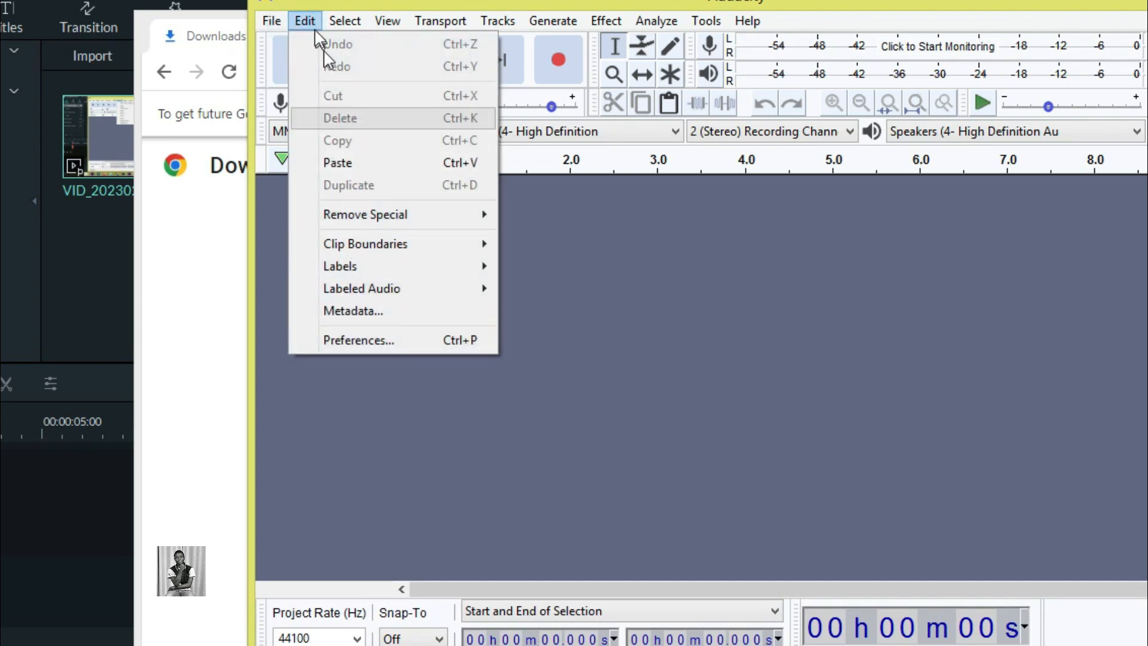
mouse_move(331, 25)
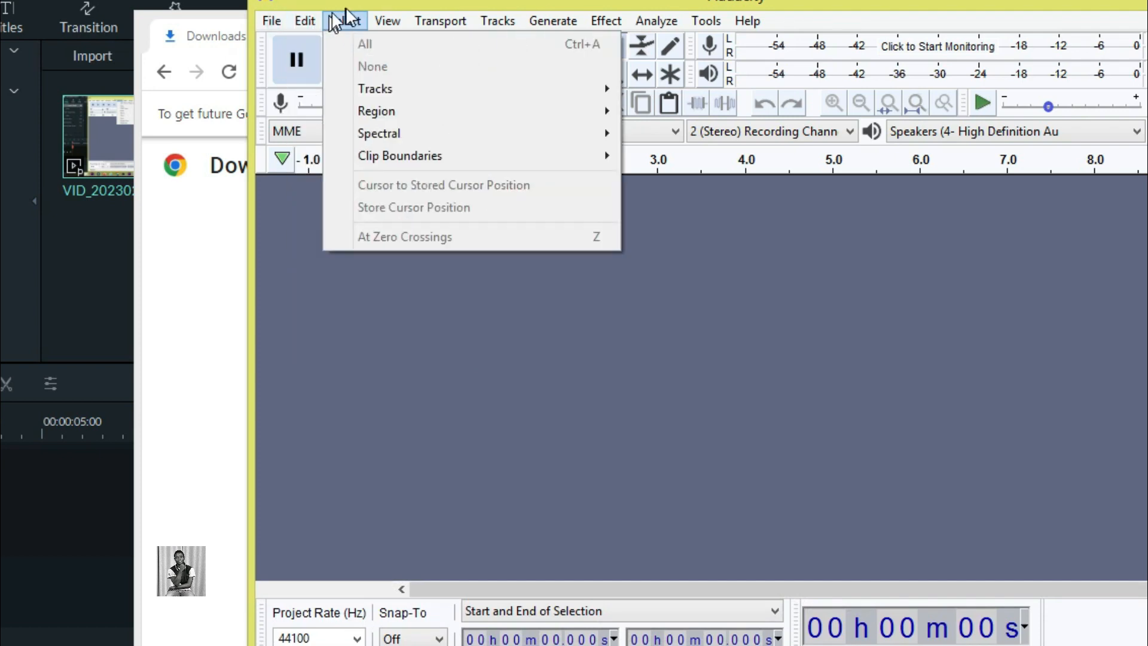
mouse_move(388, 21)
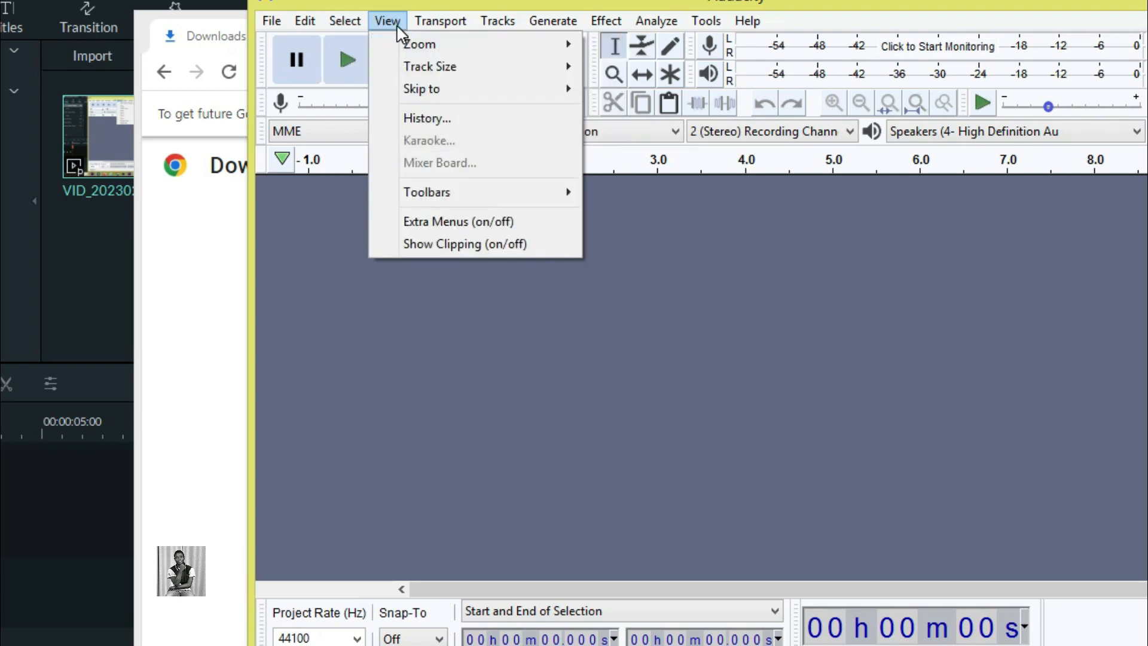
mouse_move(536, 51)
mouse_move(413, 43)
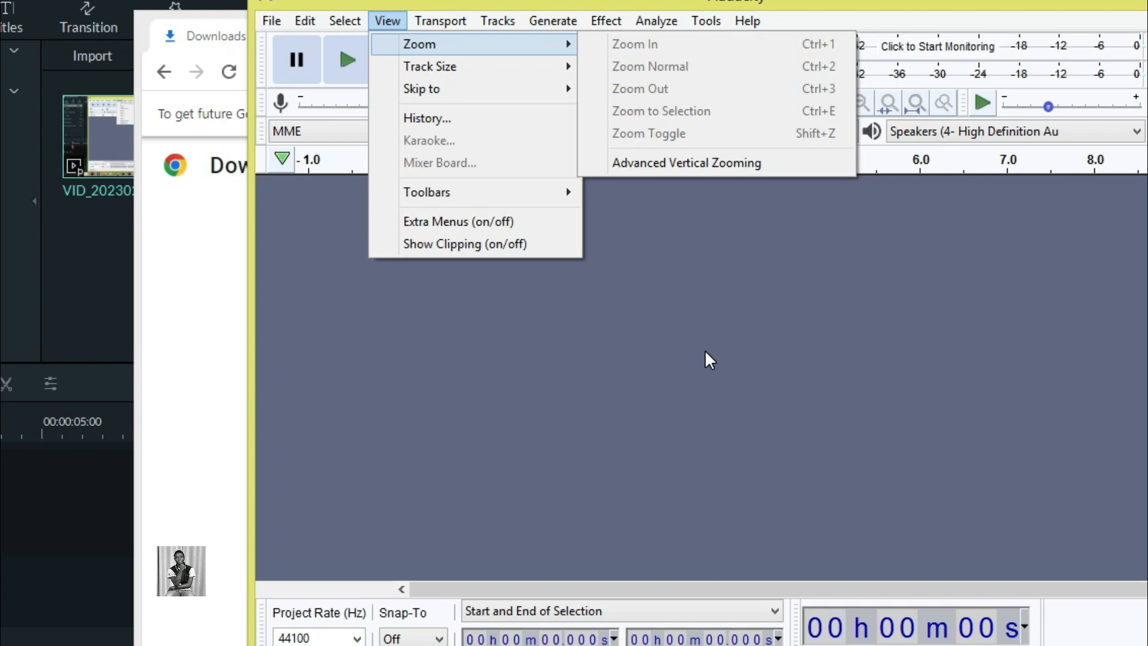
- Examine the transport, track, generator, effect and tool commands
mouse_move(430, 21)
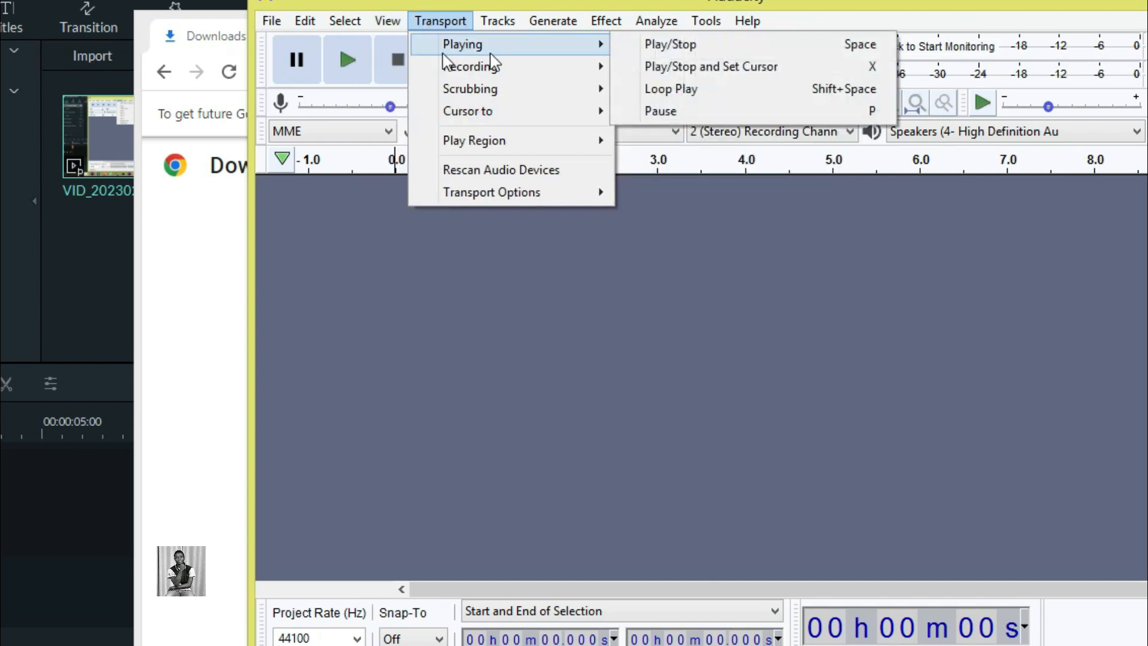
mouse_move(496, 29)
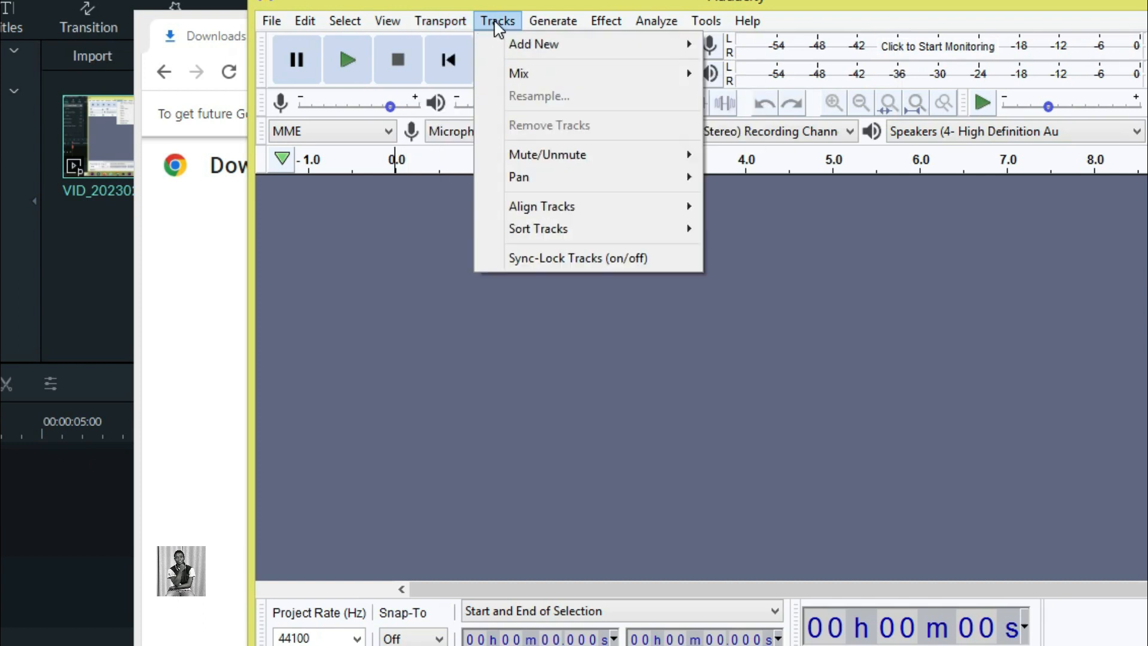
mouse_move(533, 28)
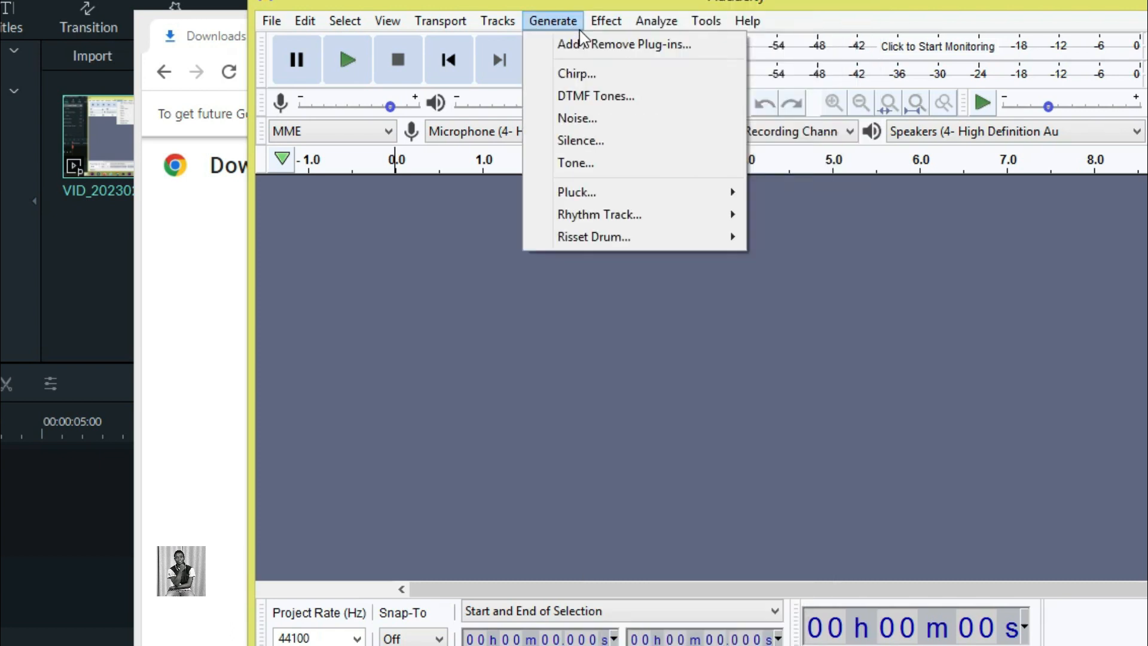
mouse_move(599, 26)
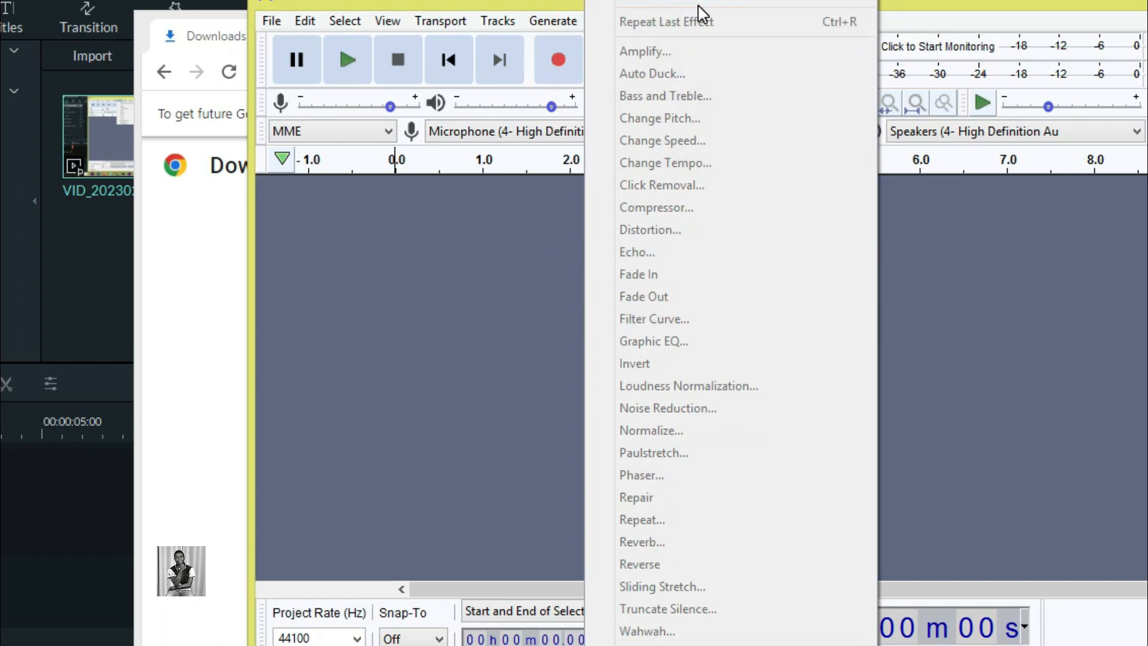
left_click(441, 286)
left_click(665, 23)
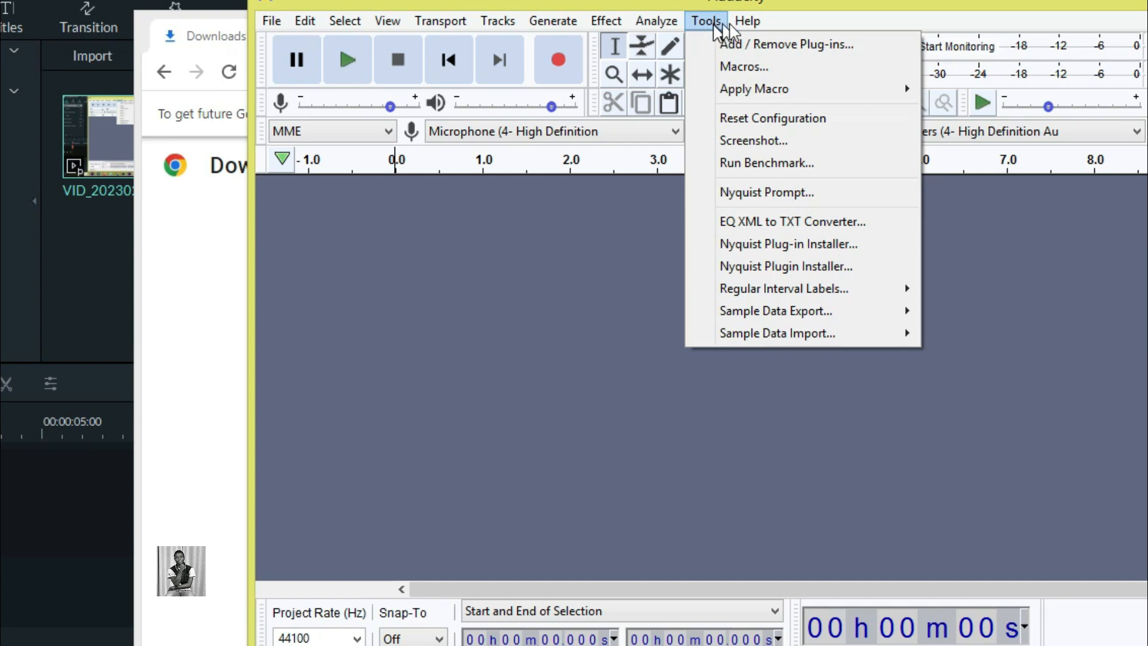
mouse_move(746, 21)
left_click(683, 254)
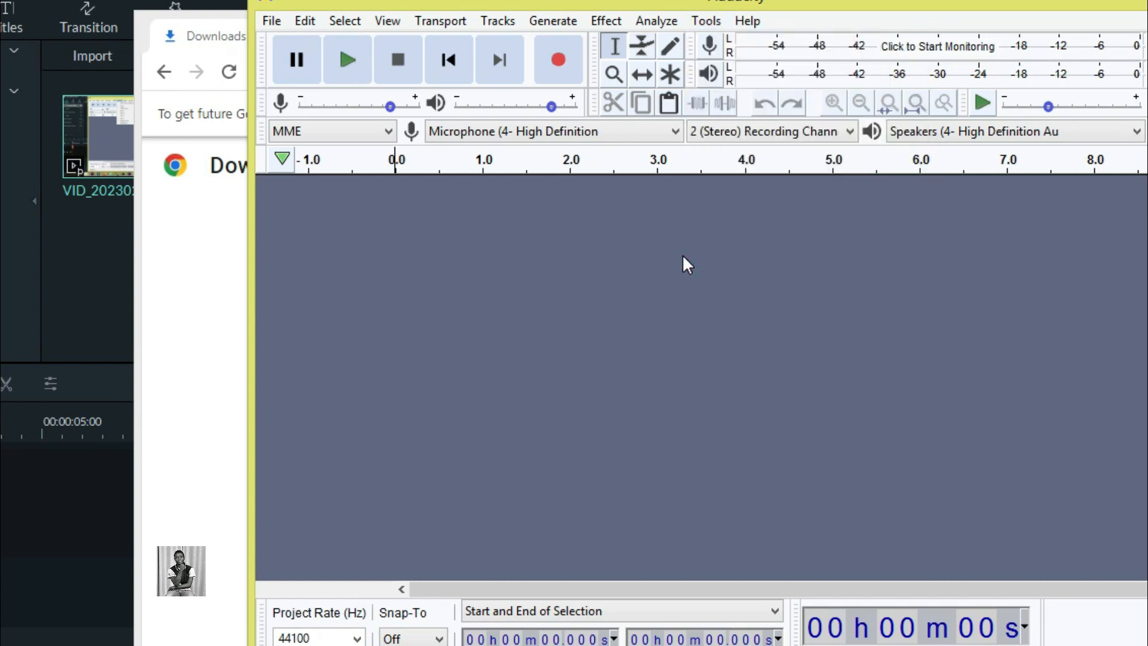
- Switch to File Explorer and open the Music library
left_click_drag(251, 121, 230, 121)
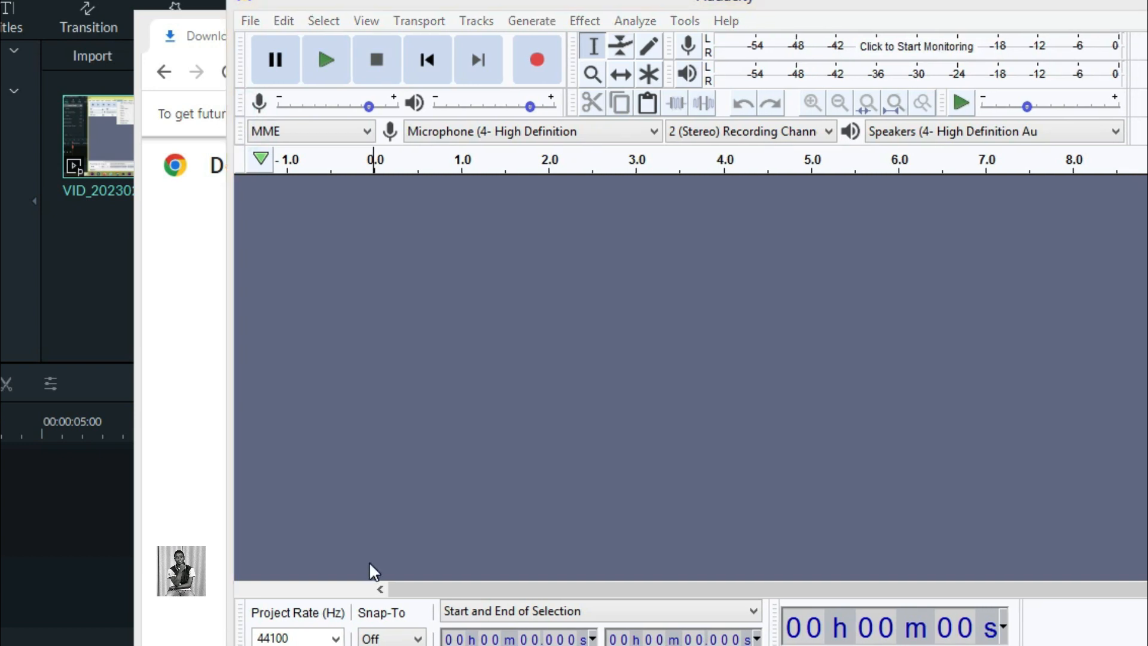
left_click(256, 584)
mouse_move(84, 645)
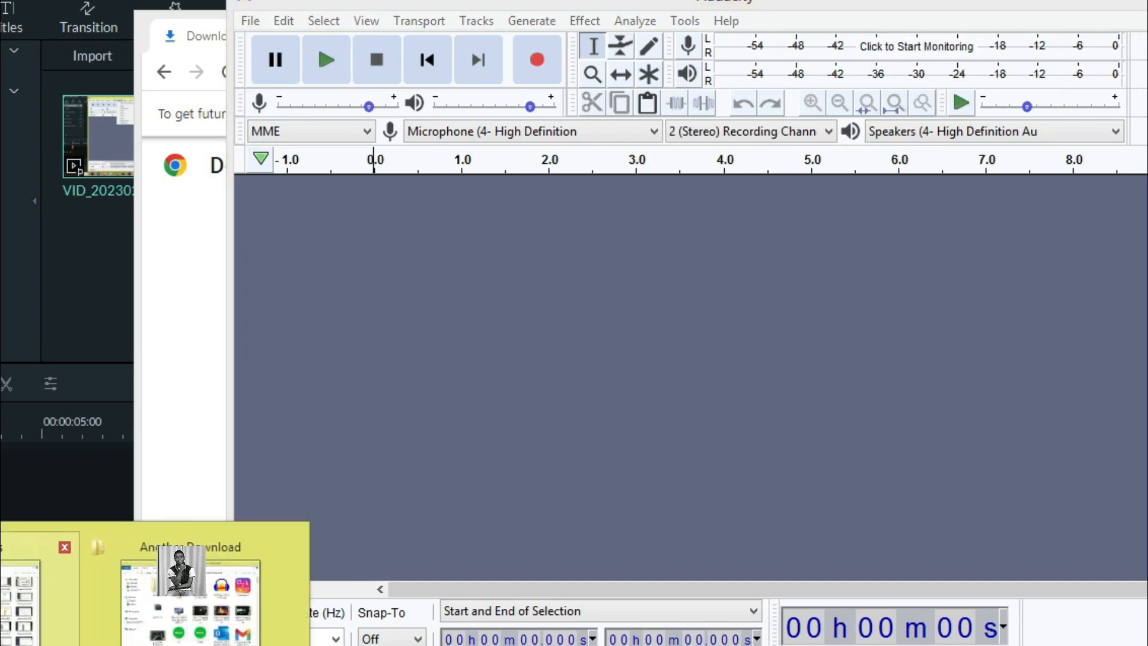
left_click(24, 592)
left_click(336, 281)
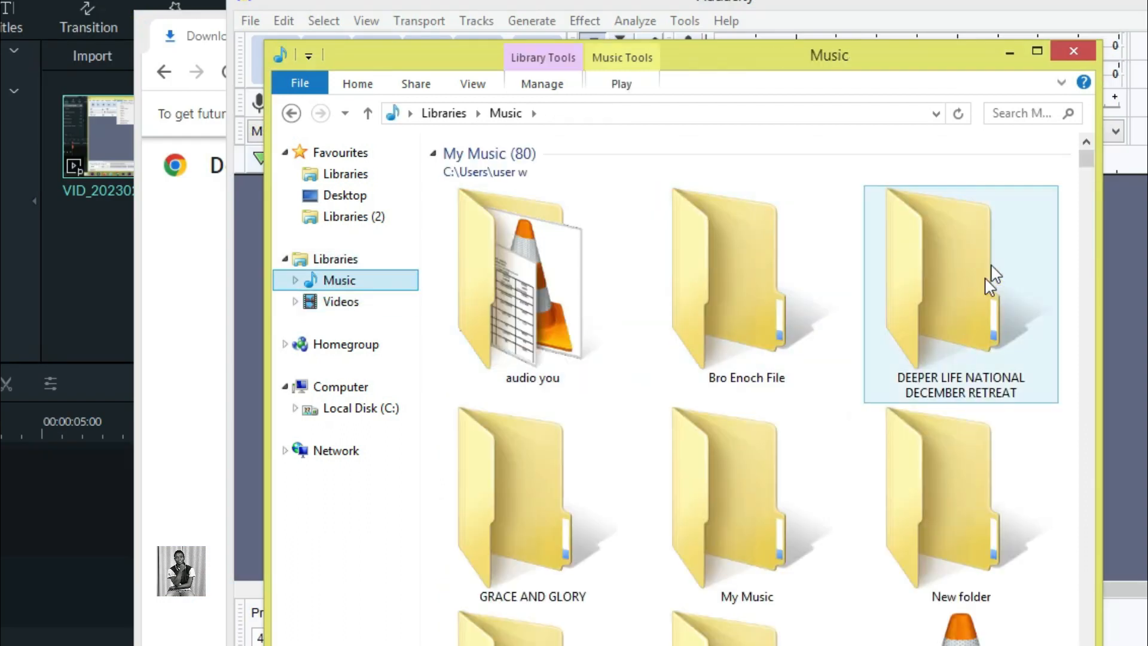
left_click(770, 388)
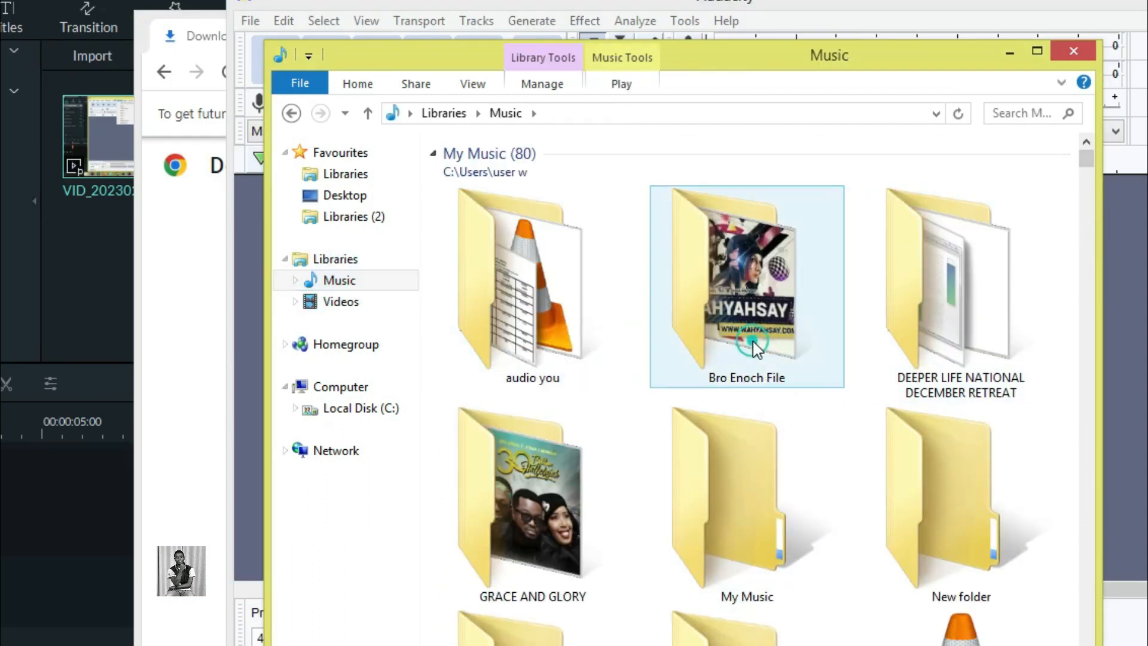
- Try to import the BUSINESS audio file from the Music library into the empty Audacity project
scroll(802, 436, "down", 5)
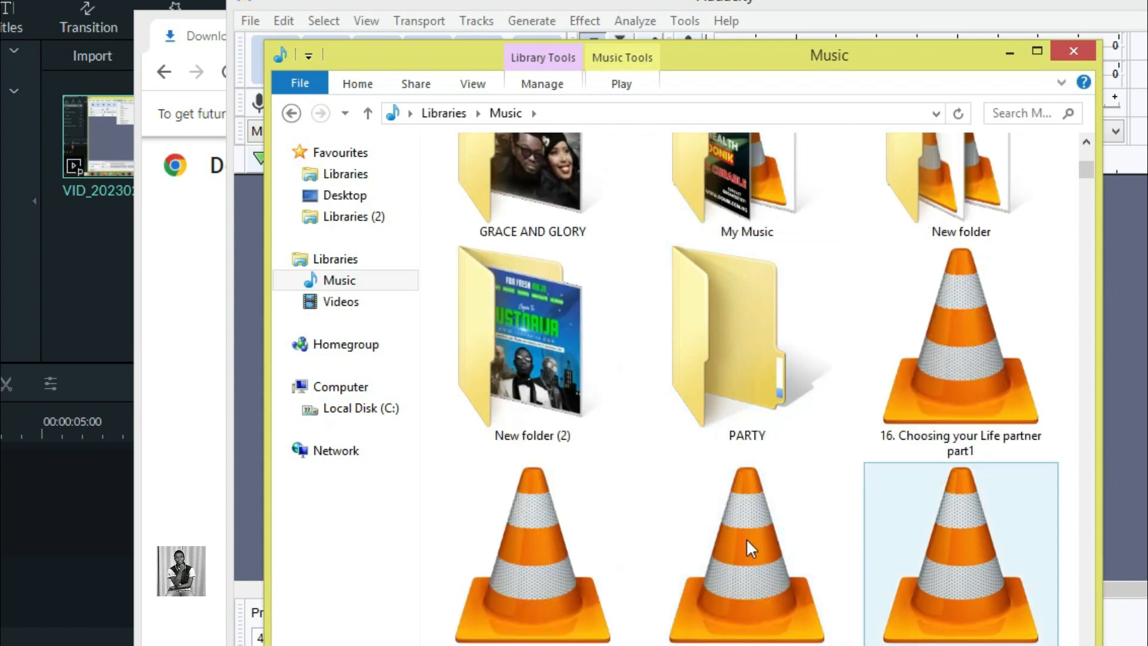
scroll(745, 539, "down", 3)
scroll(944, 591, "down", 6)
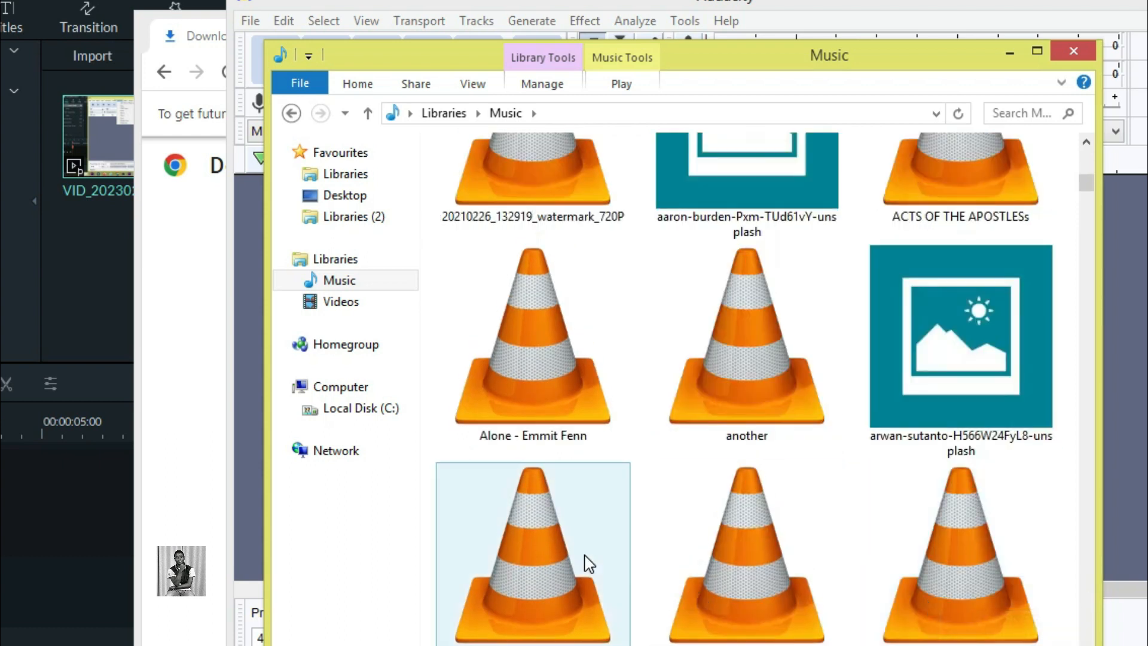
scroll(702, 556, "down", 3)
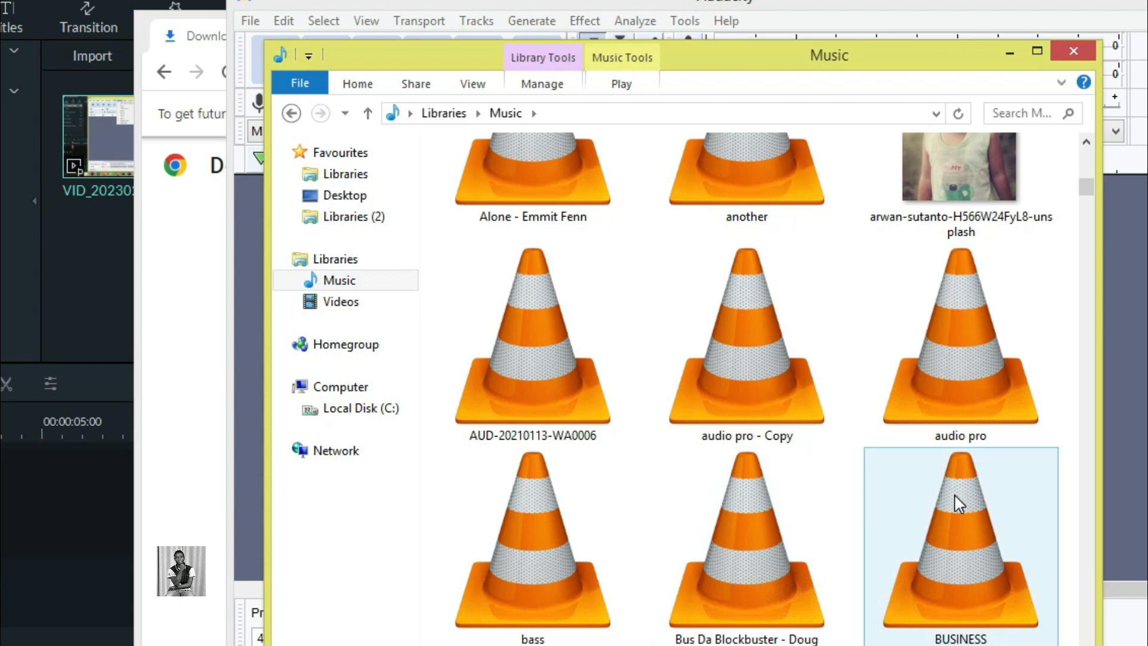
scroll(957, 503, "down", 3)
left_click(933, 368)
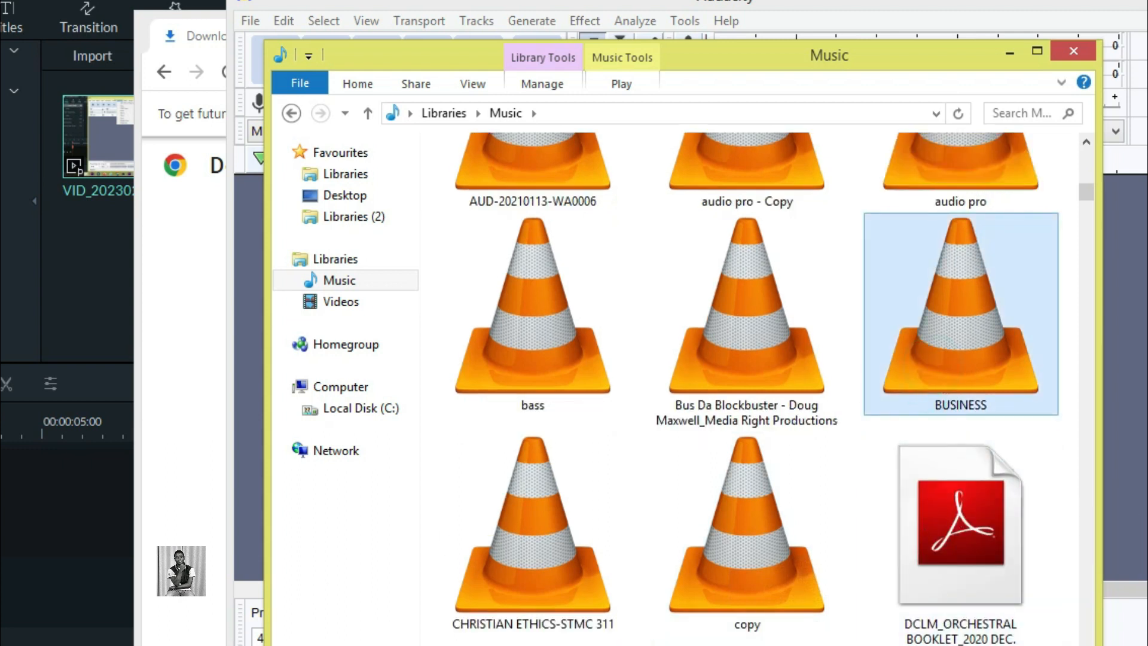
key("alt+Tab")
left_click_drag(422, 445, 453, 432)
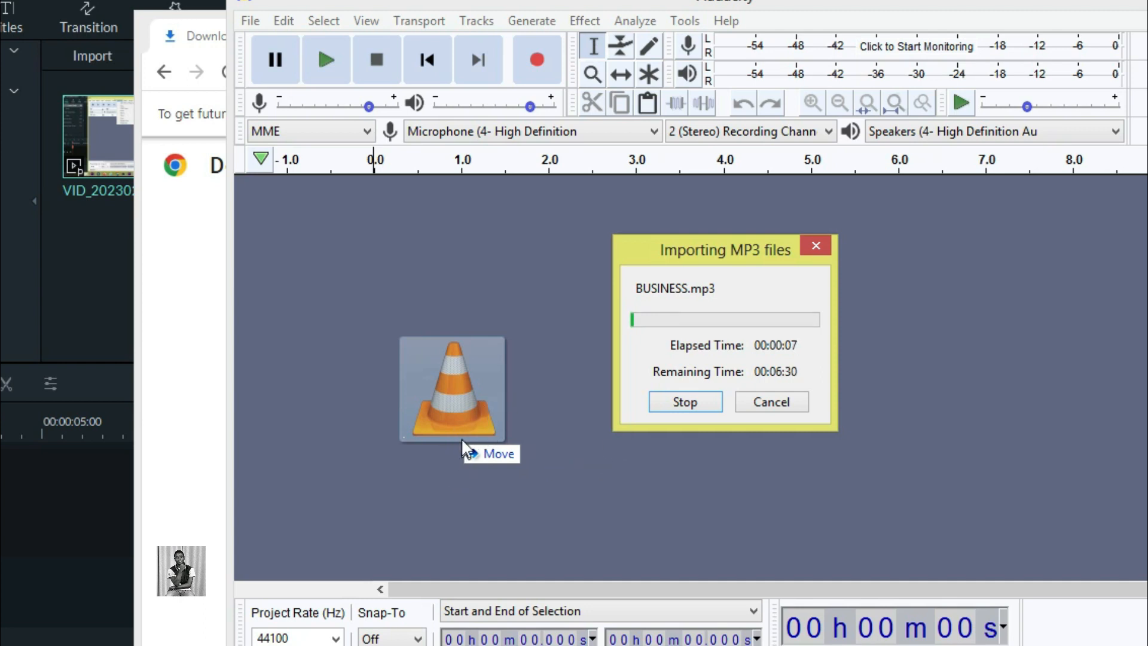
left_click(771, 404)
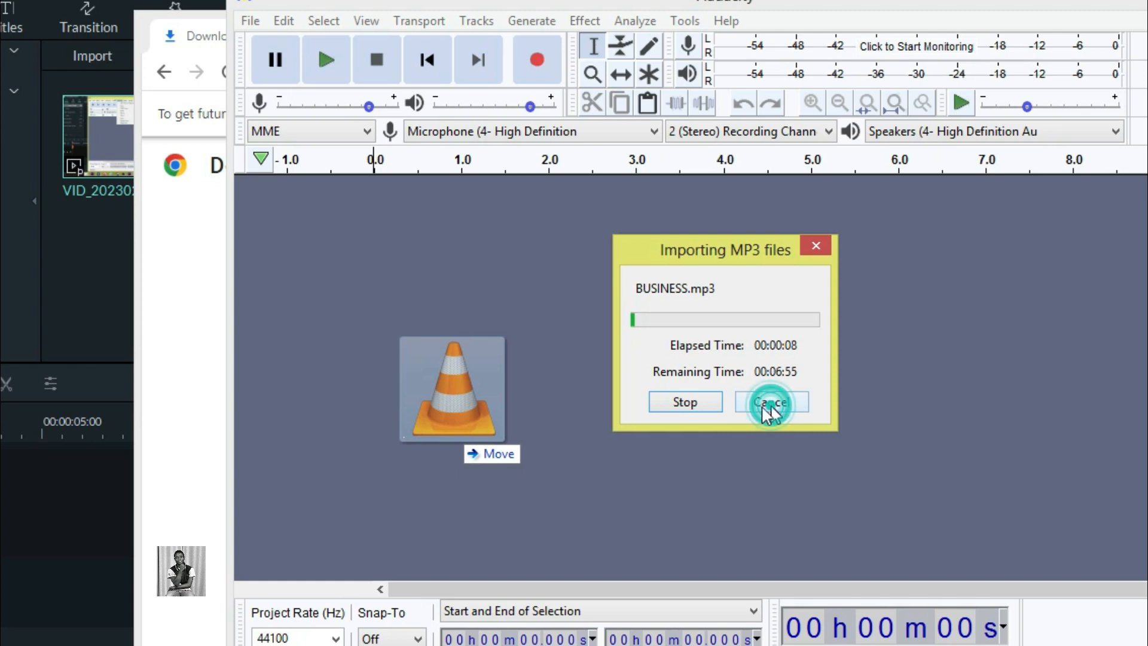
left_click(698, 409)
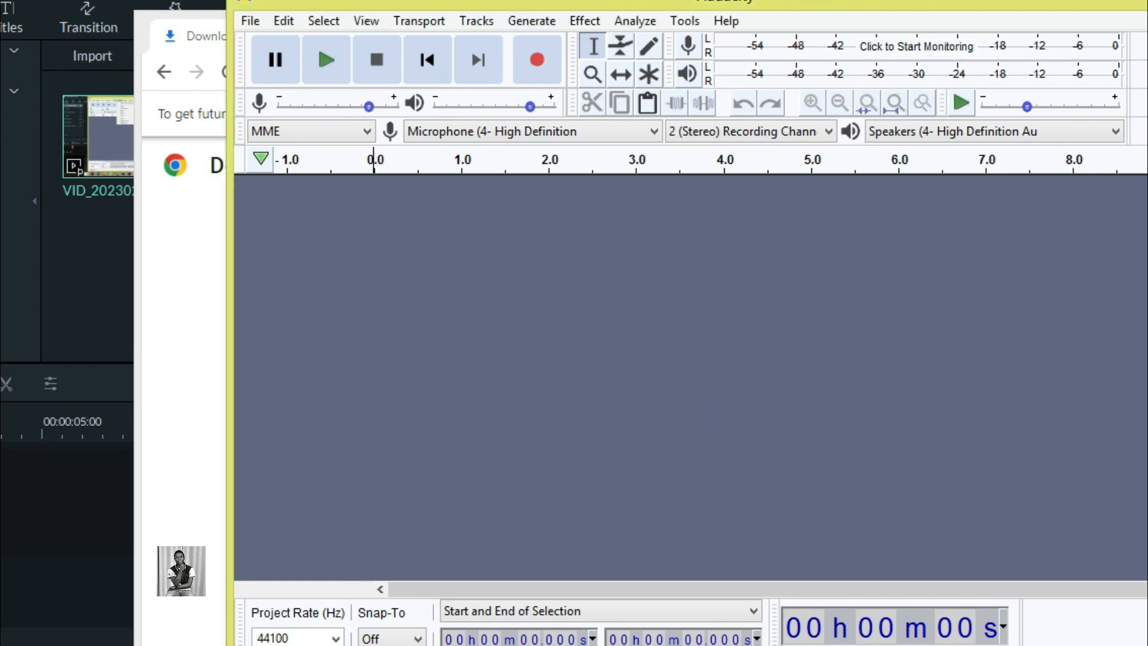
- Bring back the Music library window beside the empty Audacity project and try to import the bass audio file
left_click(123, 643)
left_click(18, 598)
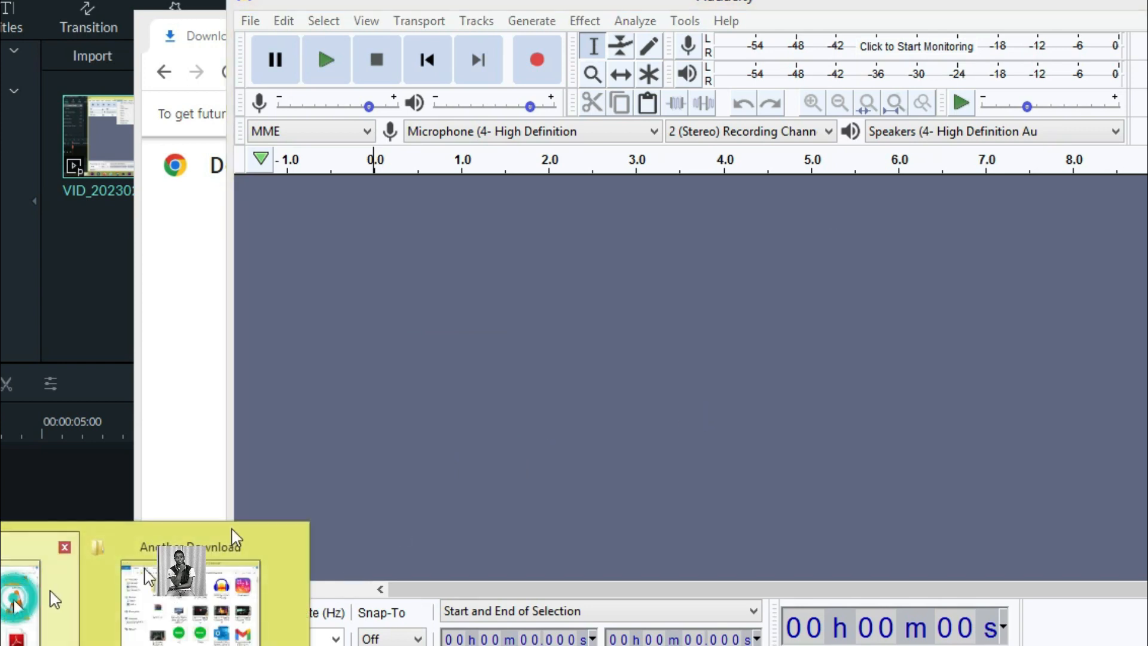
left_click(606, 398)
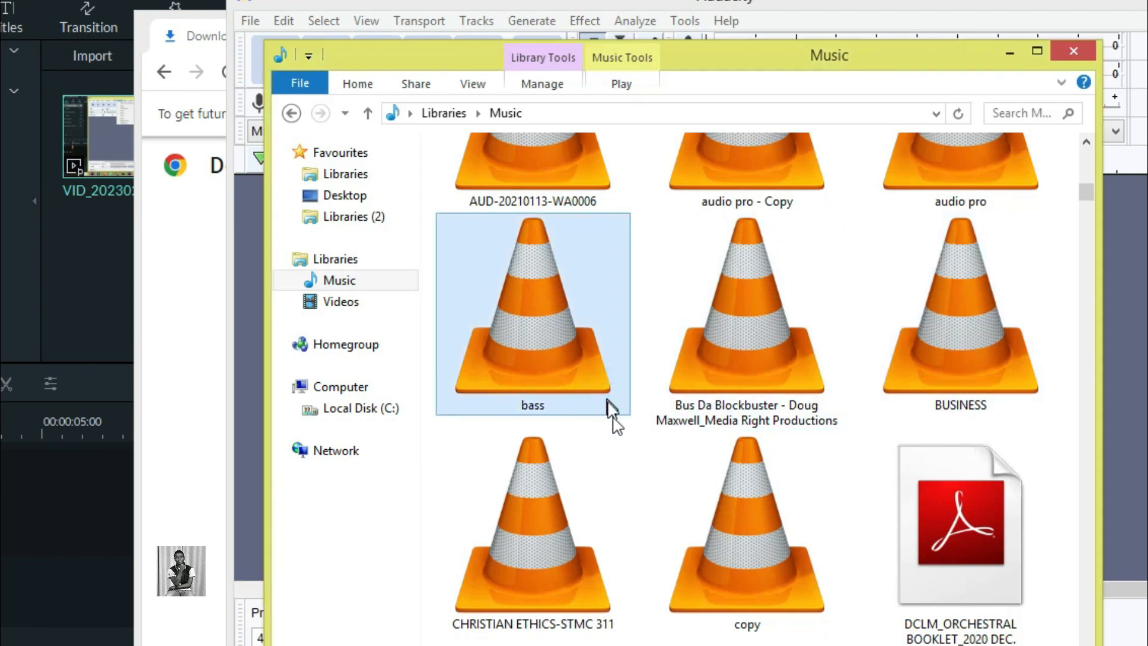
left_click_drag(679, 57, 870, 162)
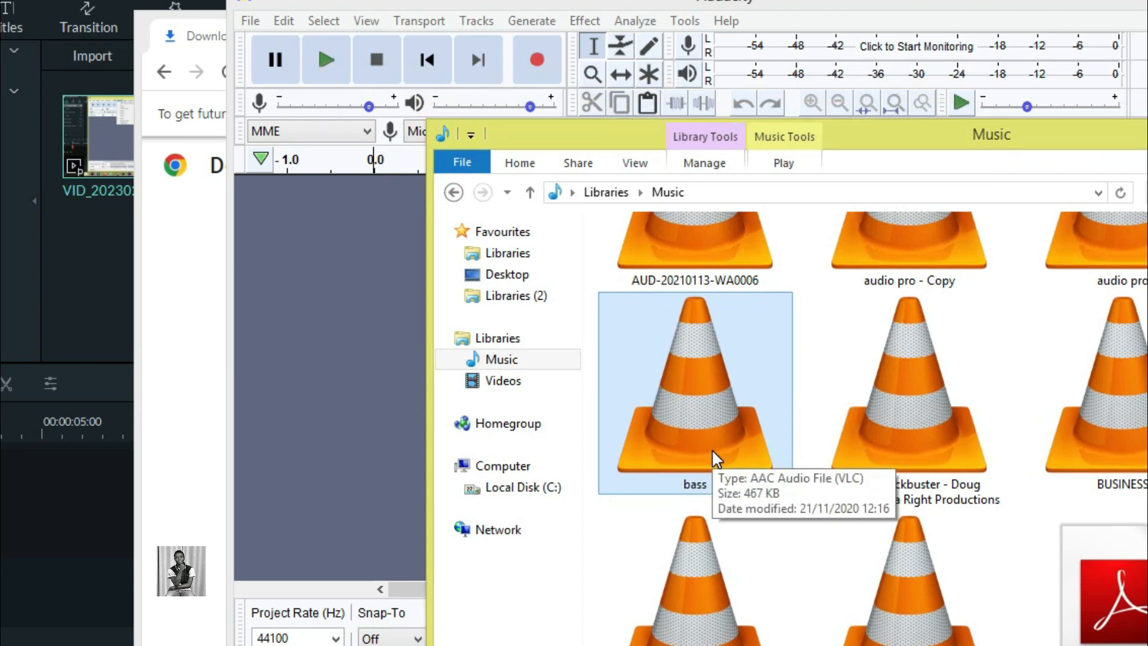
left_click_drag(712, 449, 353, 375)
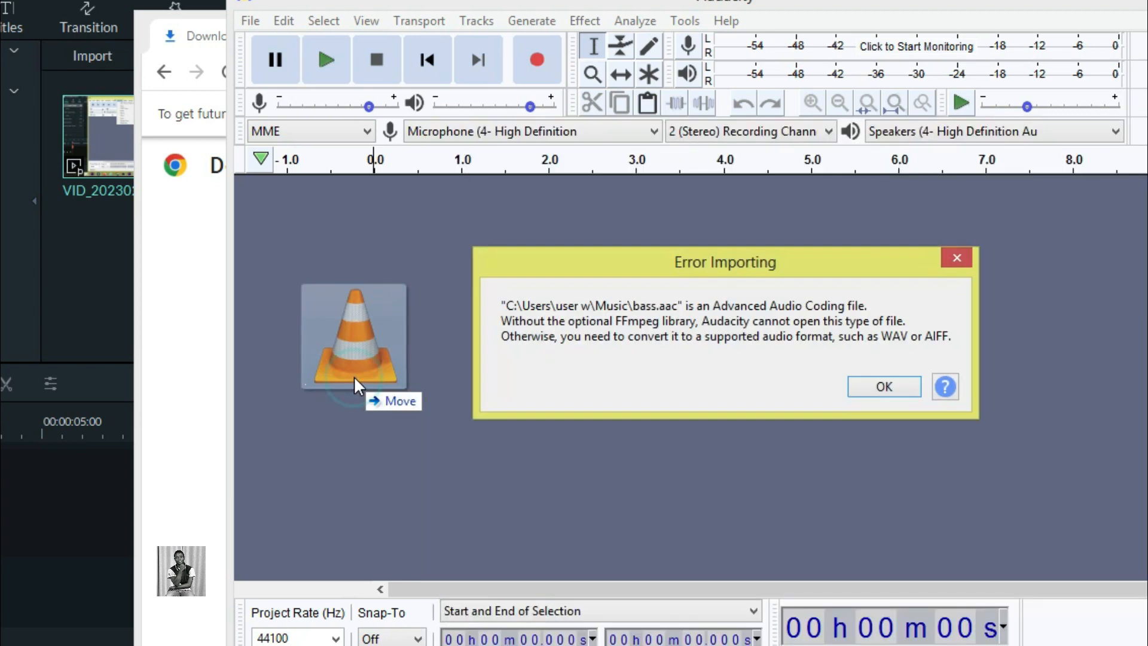
- Dismiss the import error, bring back the Music library window and import the ENG JINGLE WAV file into the project
left_click(887, 395)
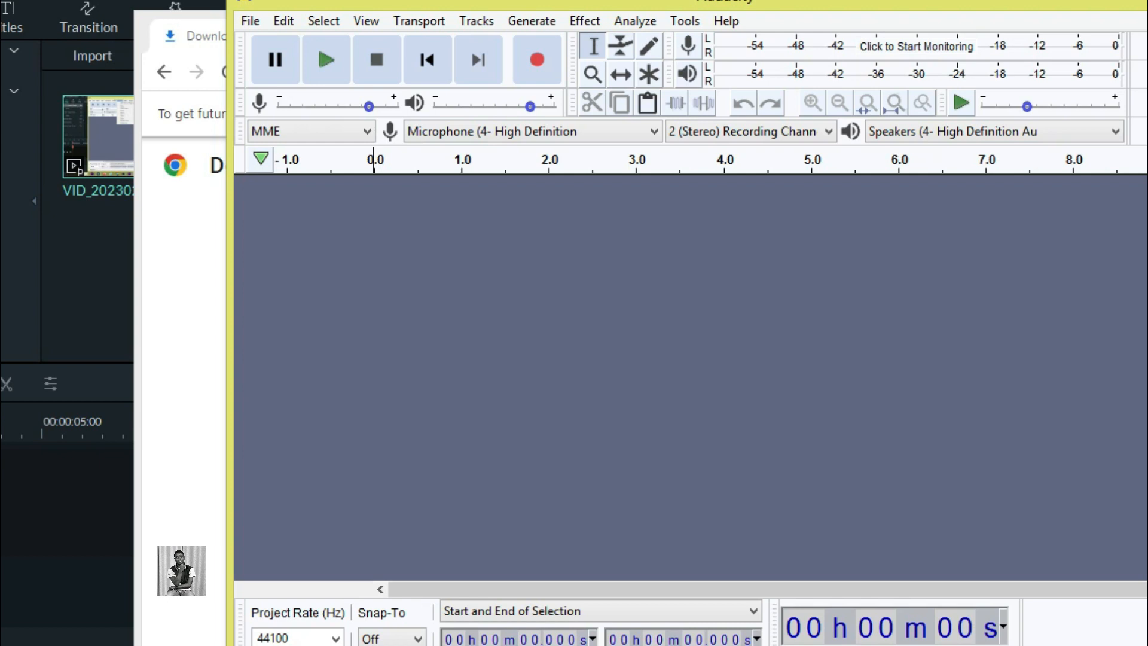
left_click(331, 645)
left_click(11, 621)
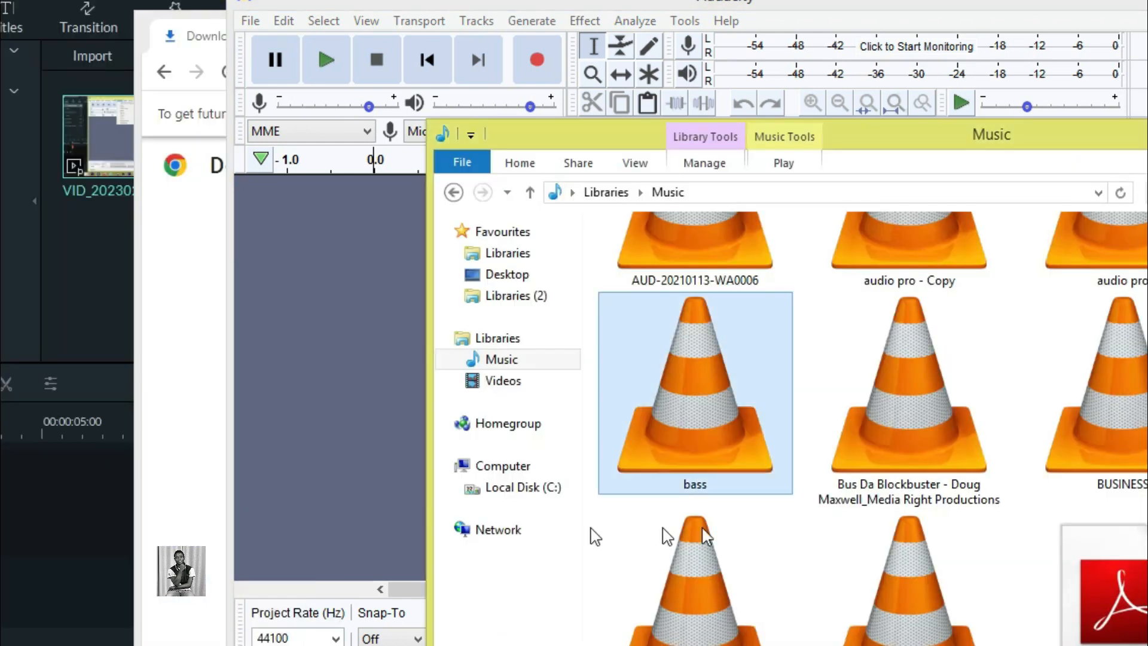
scroll(897, 604, "down", 3)
left_click(768, 482)
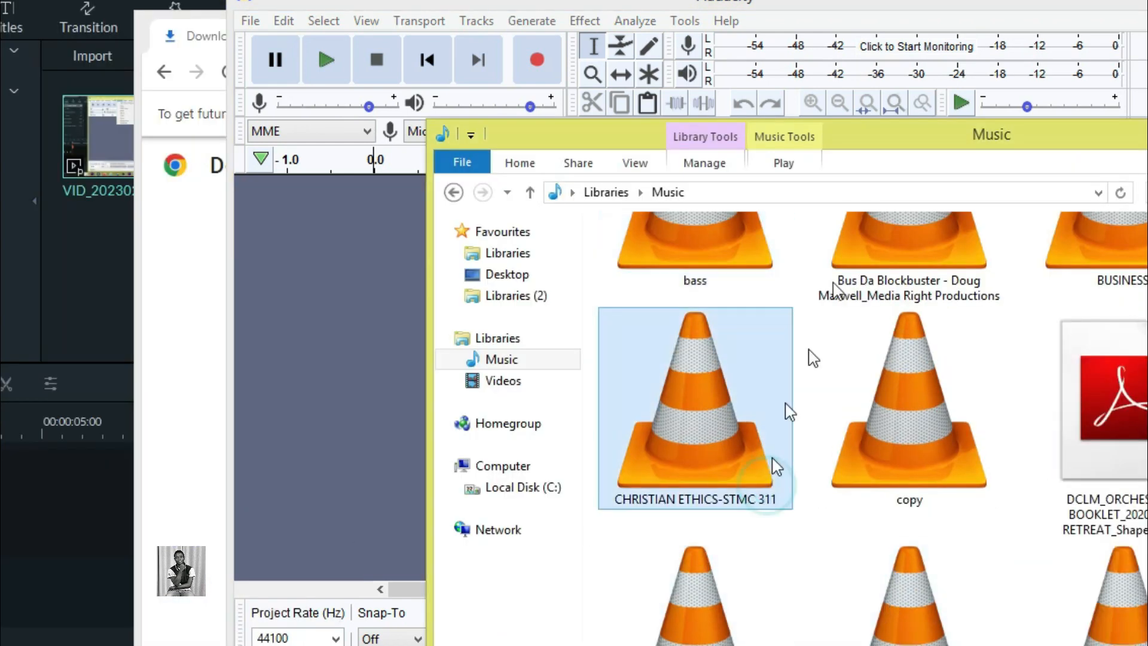
left_click_drag(879, 122, 764, 78)
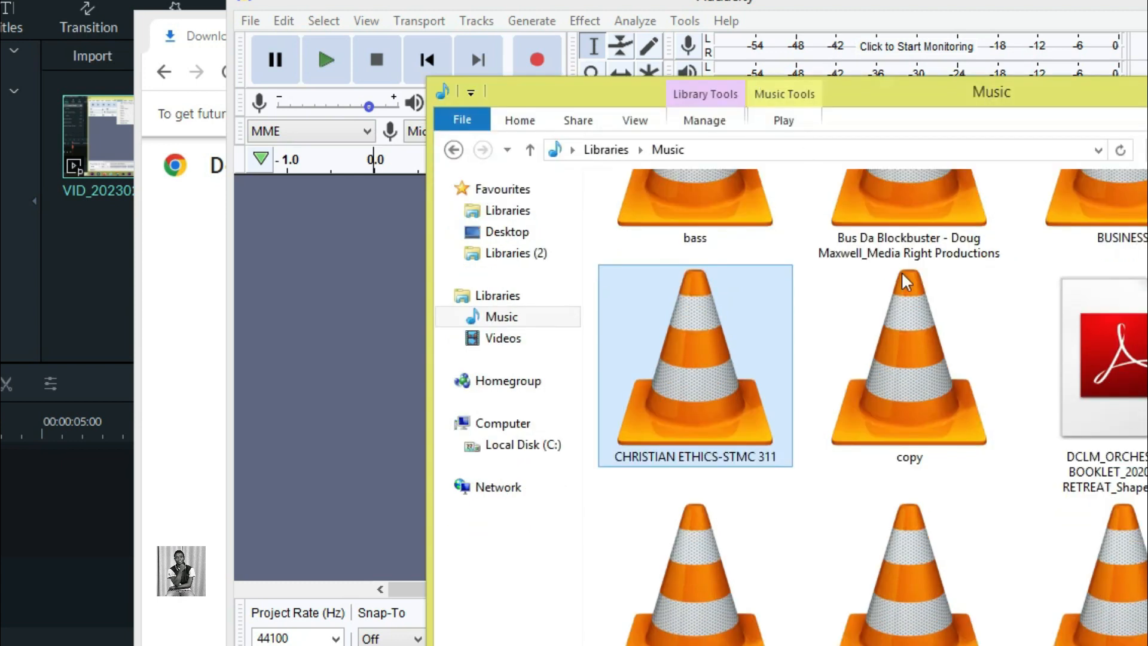
scroll(940, 440, "down", 6)
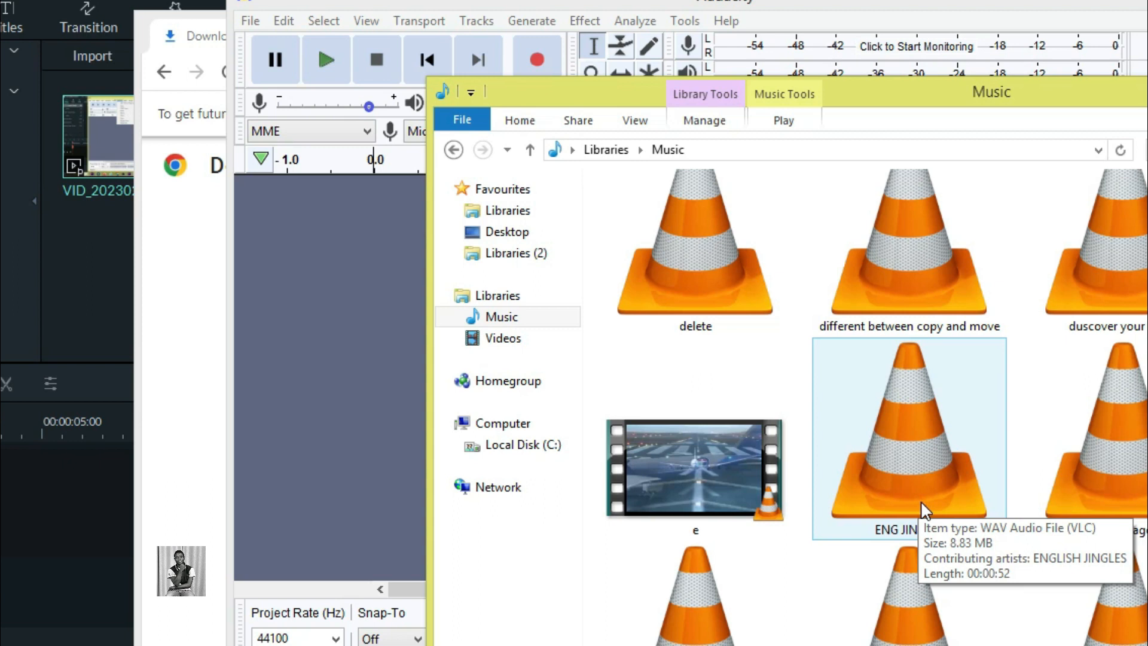
left_click_drag(921, 500, 343, 382)
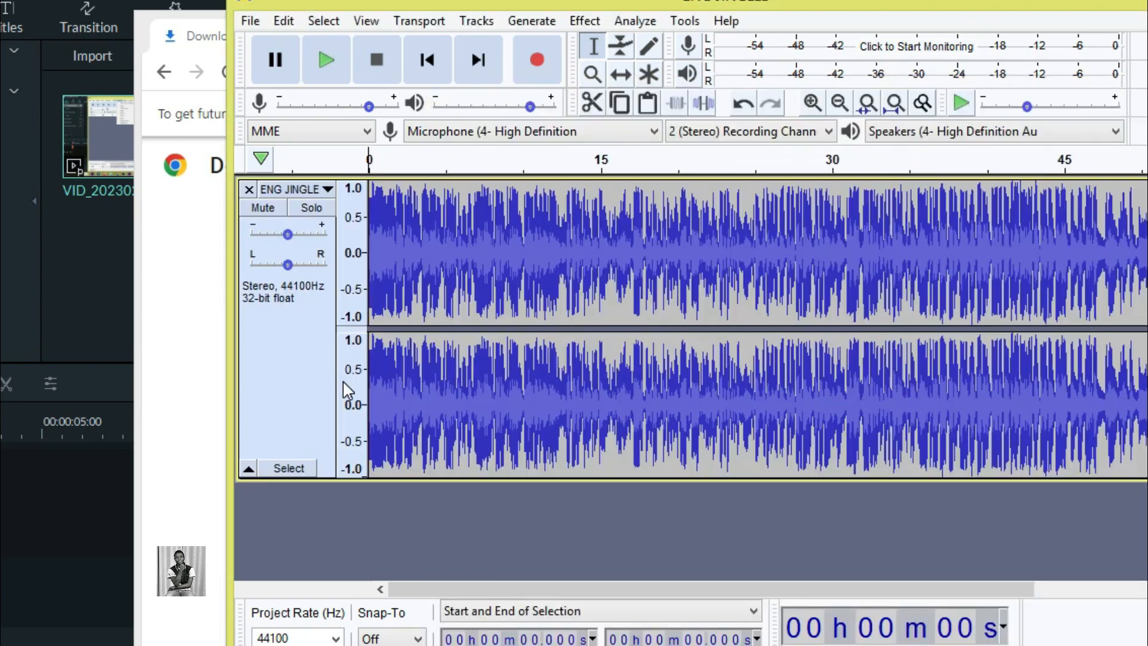
- Deselect the imported jingle track, then play it from the start of the timeline and pause it, repeating this several times
left_click(468, 488)
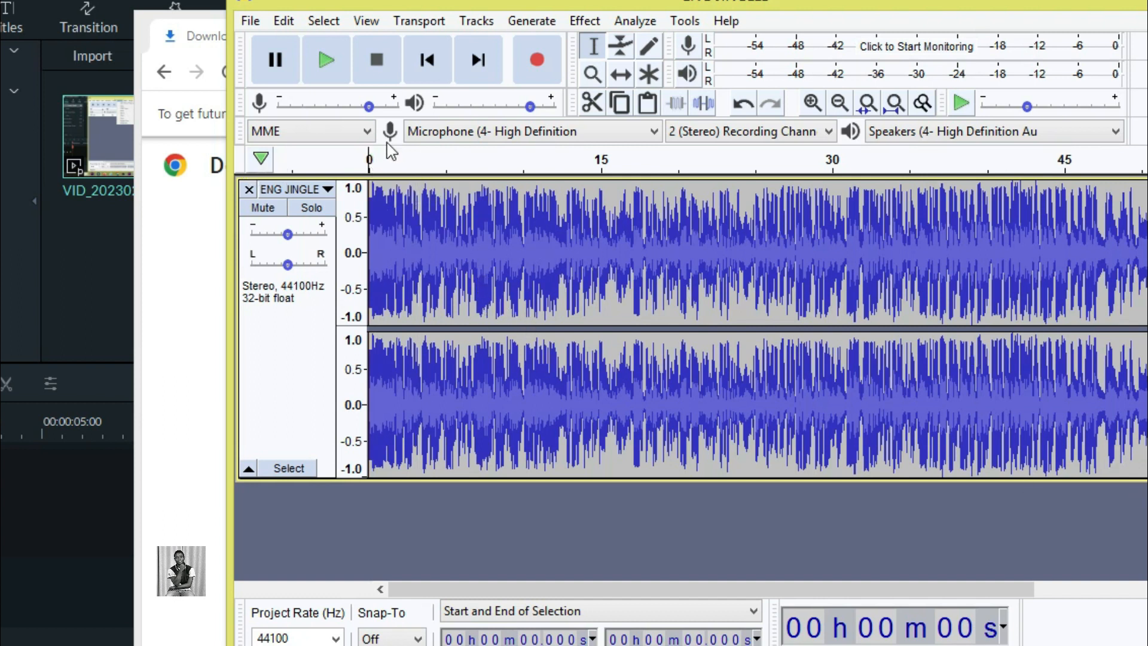
left_click(369, 161)
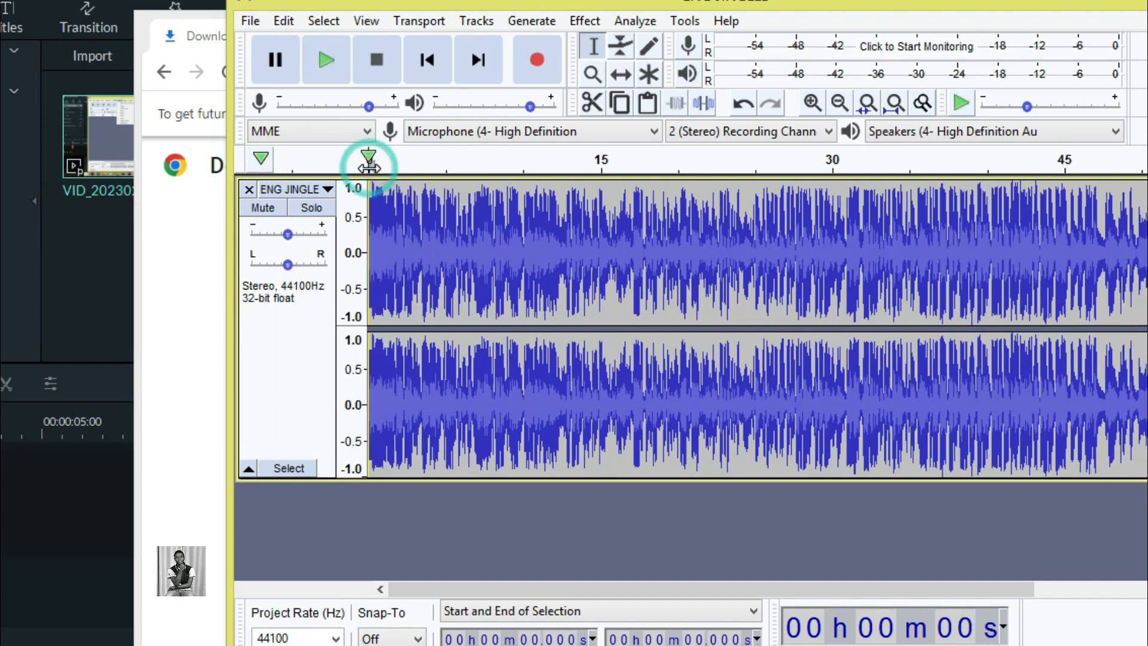
left_click(272, 63)
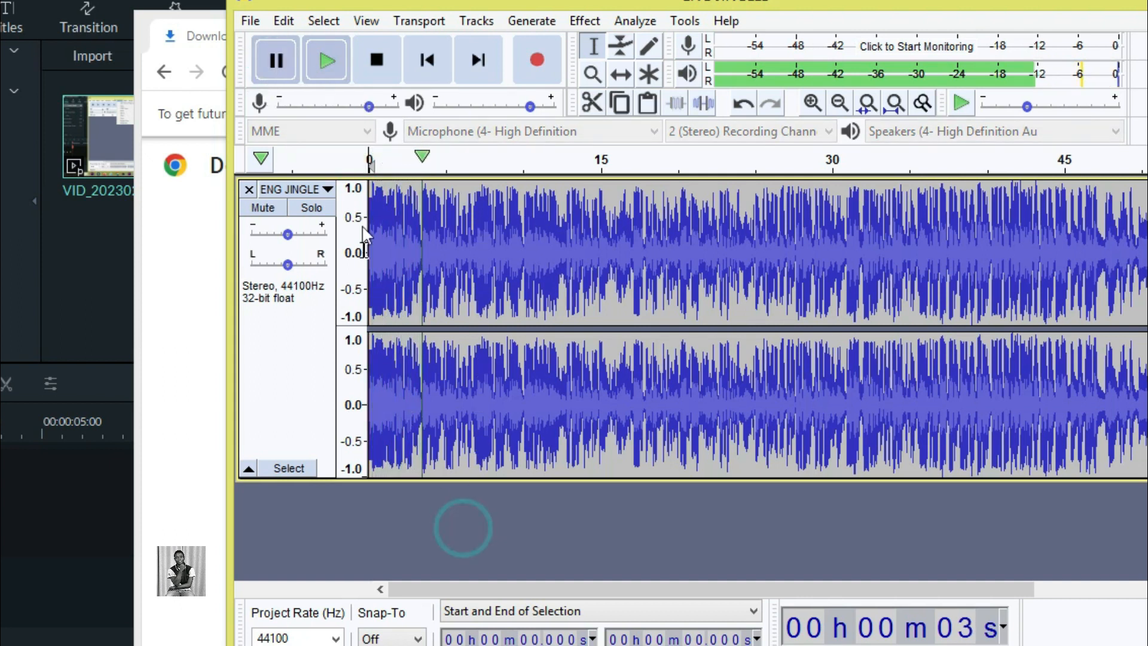
left_click(375, 162)
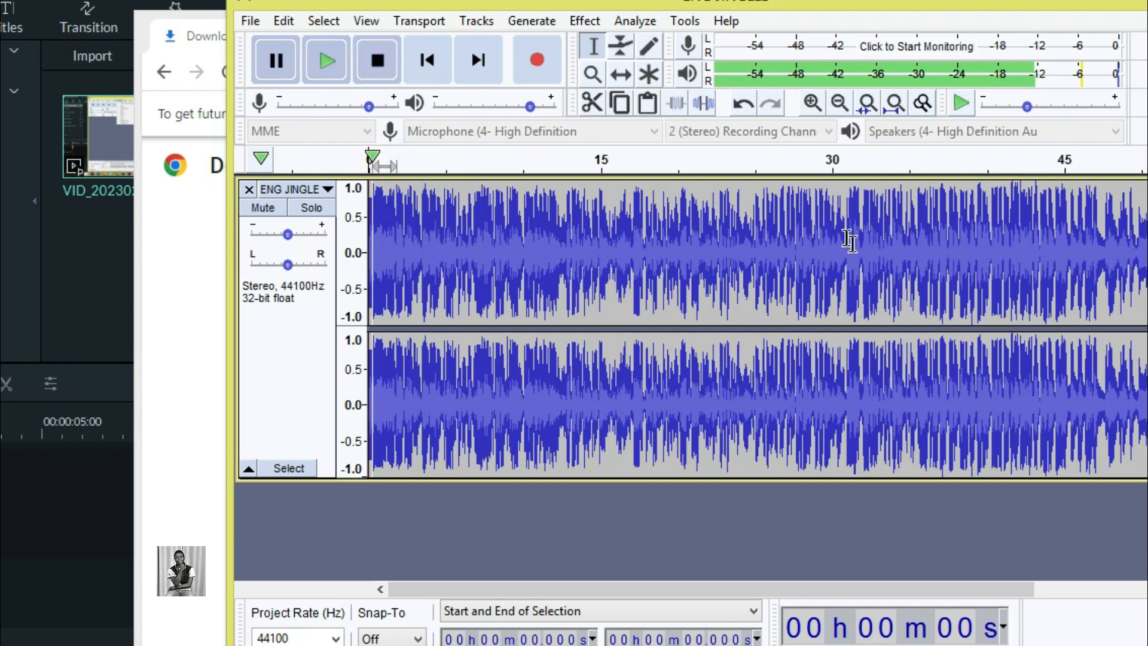
left_click(275, 64)
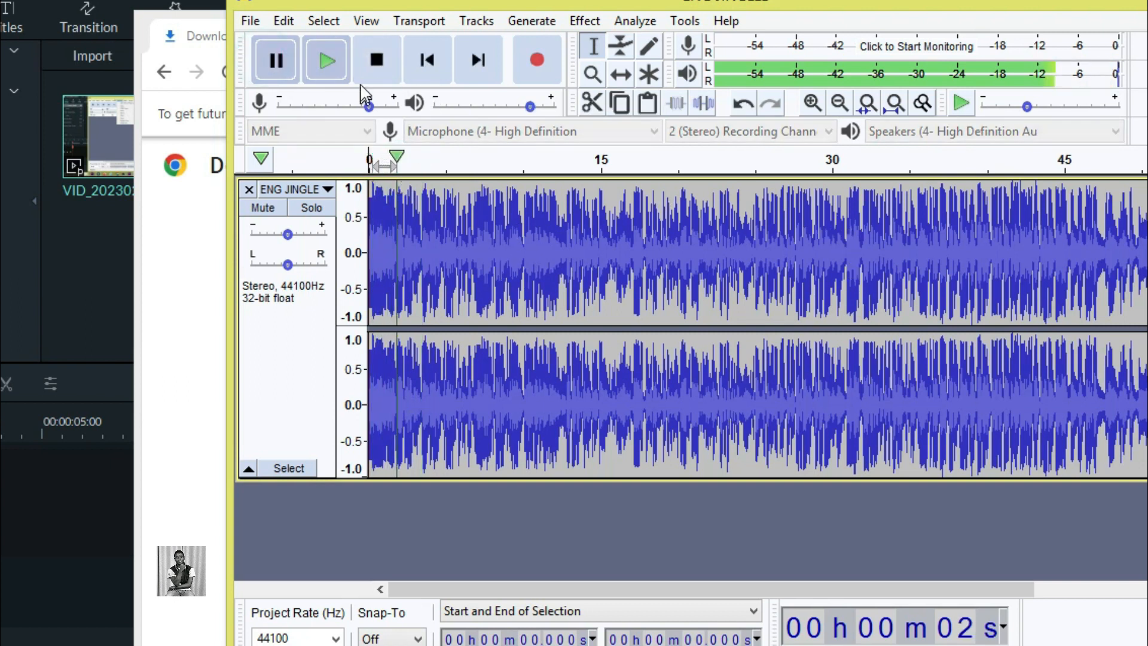
left_click_drag(390, 159, 348, 151)
left_click(281, 62)
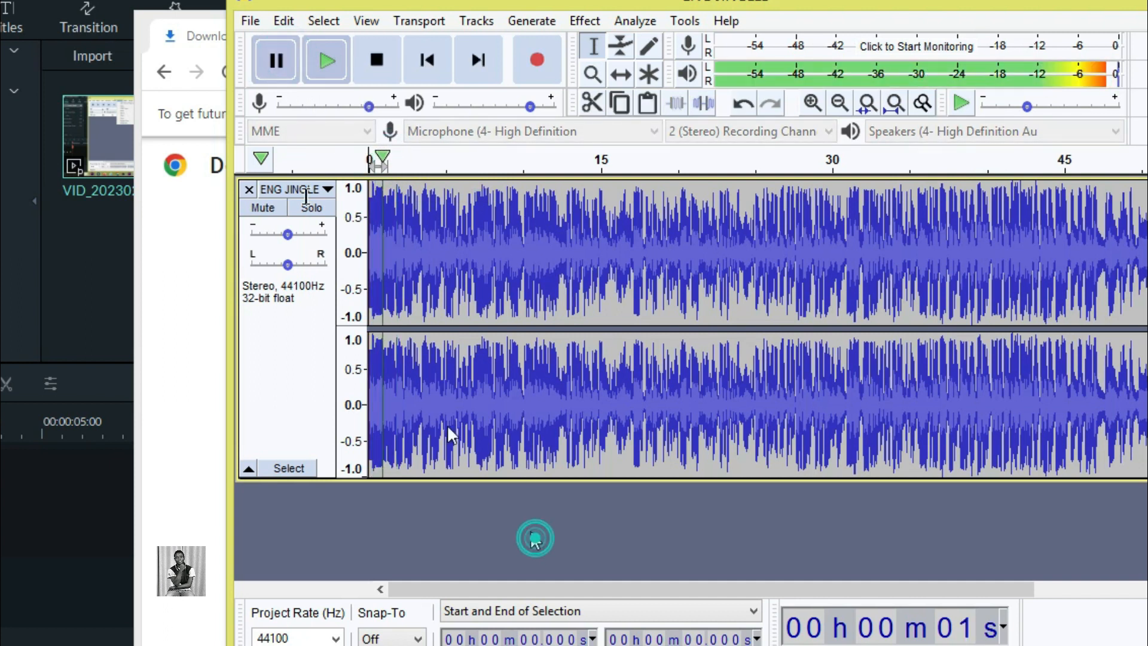
- Examine the export formats, the selection commands and the full list of effects, then close the list
left_click(251, 21)
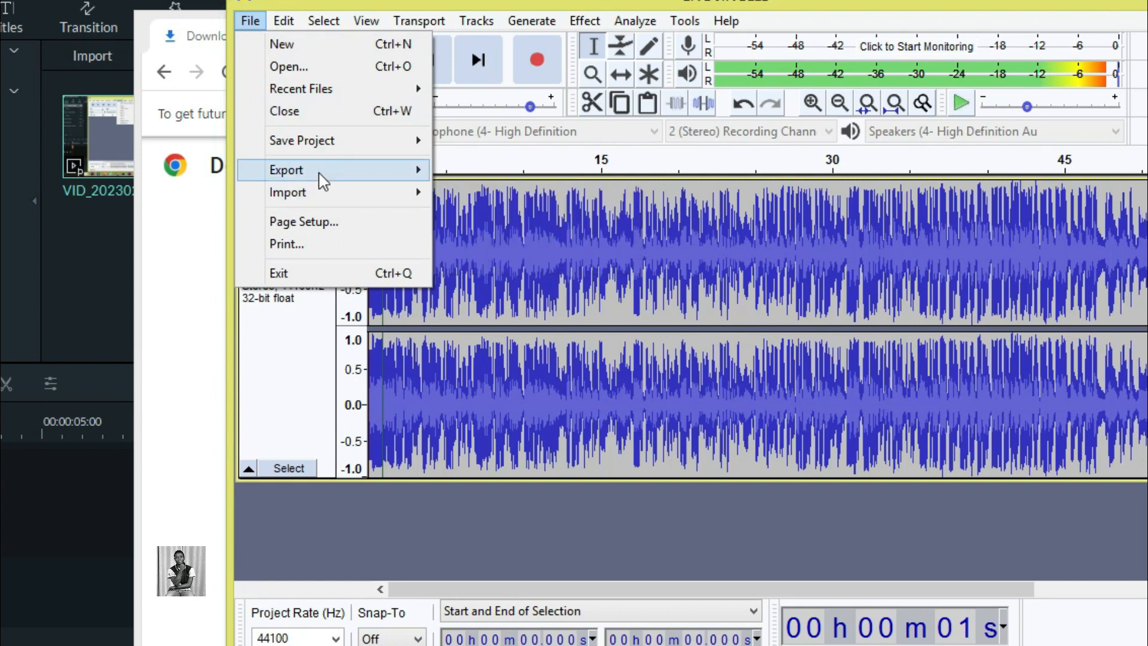
mouse_move(323, 174)
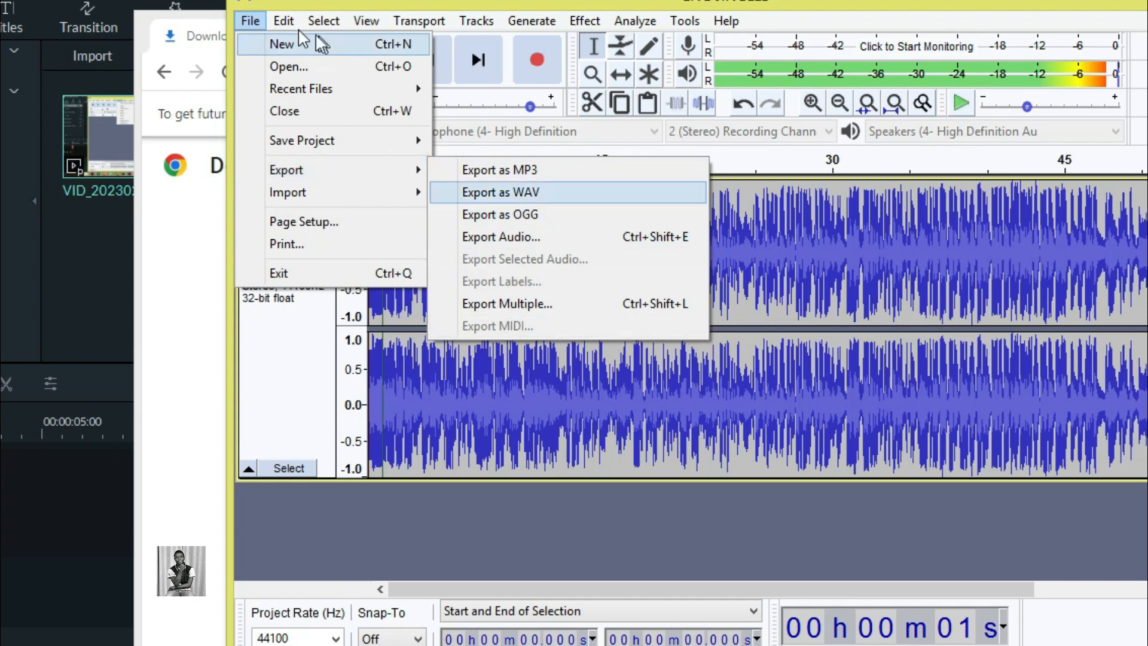
mouse_move(292, 27)
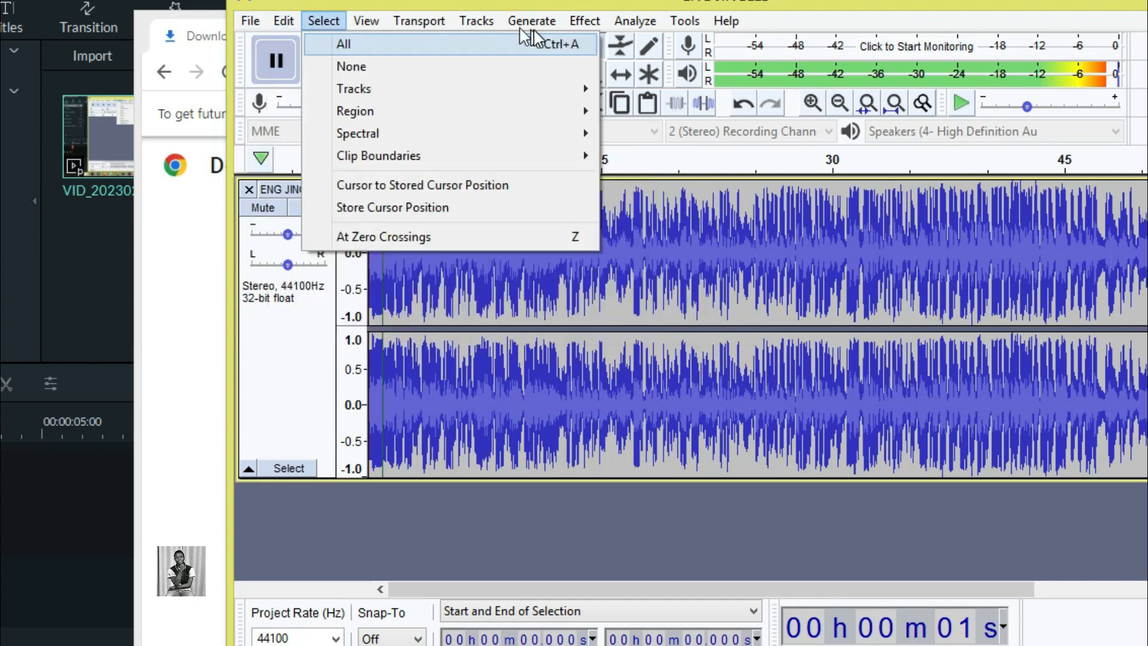
mouse_move(574, 21)
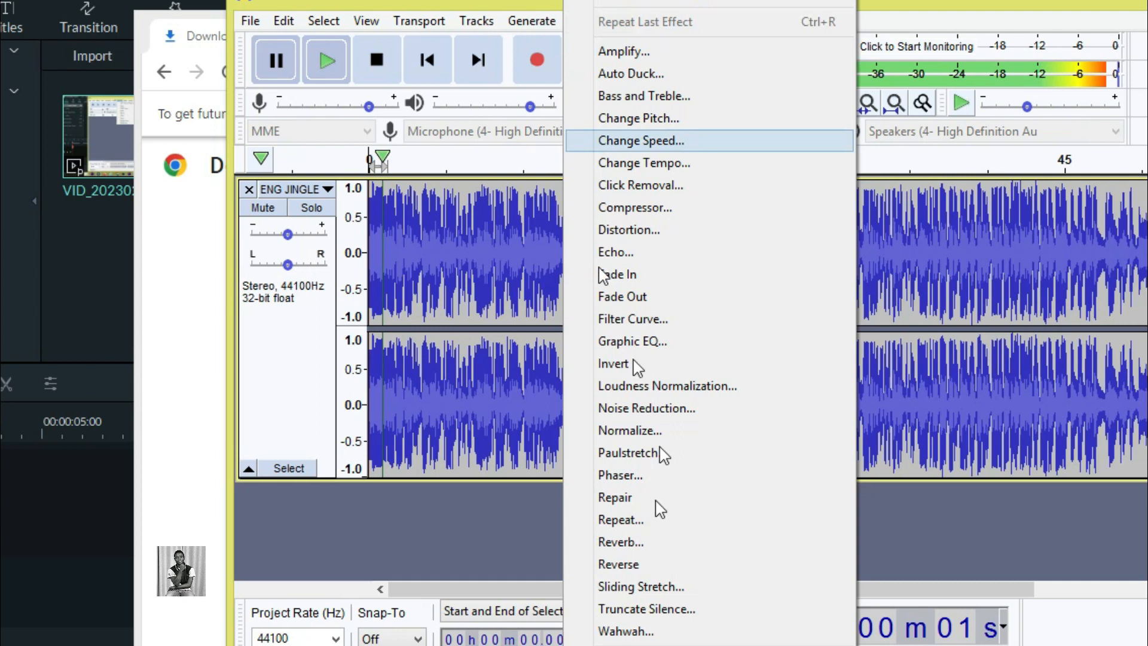
scroll(723, 323, "down", 5)
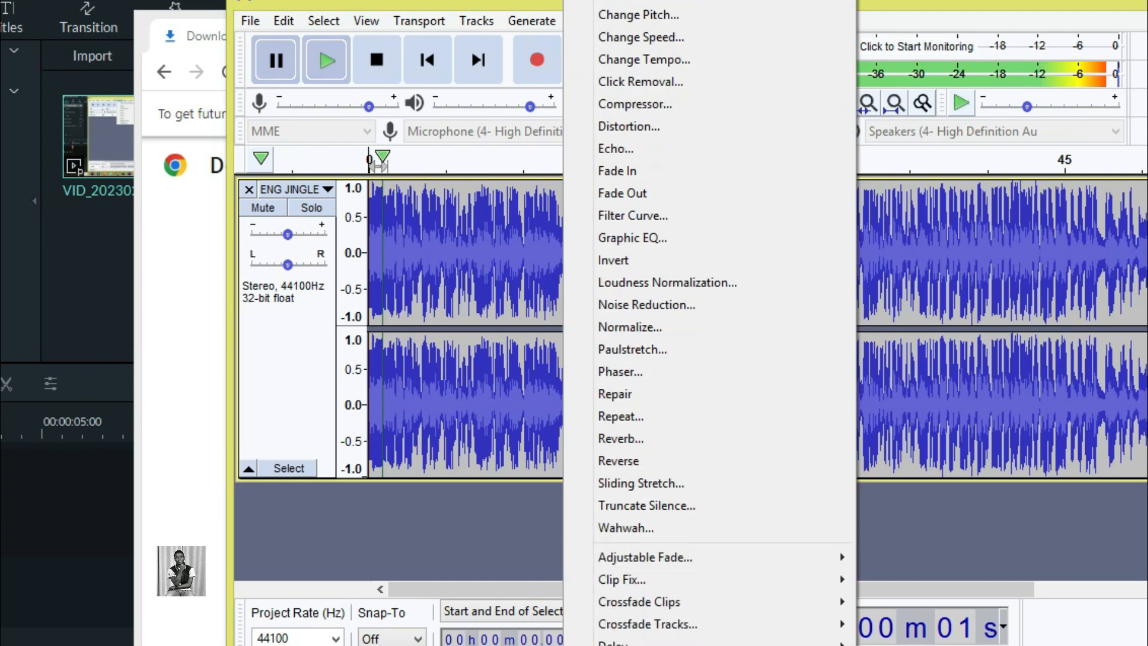
scroll(724, 323, "down", 6)
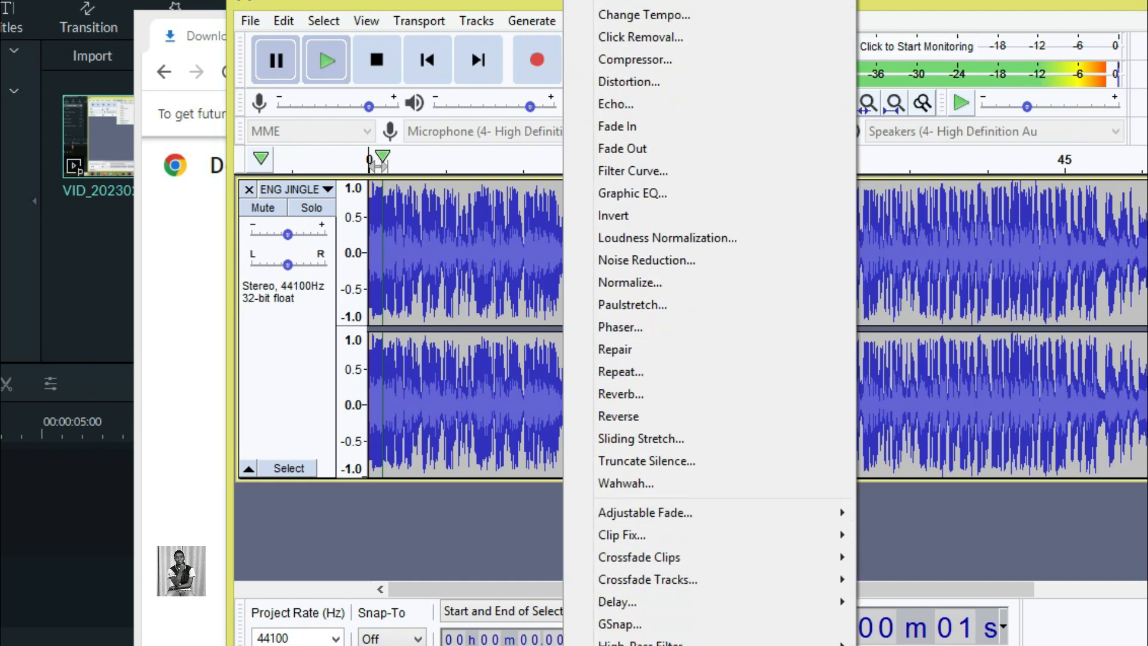
scroll(724, 323, "down", 9)
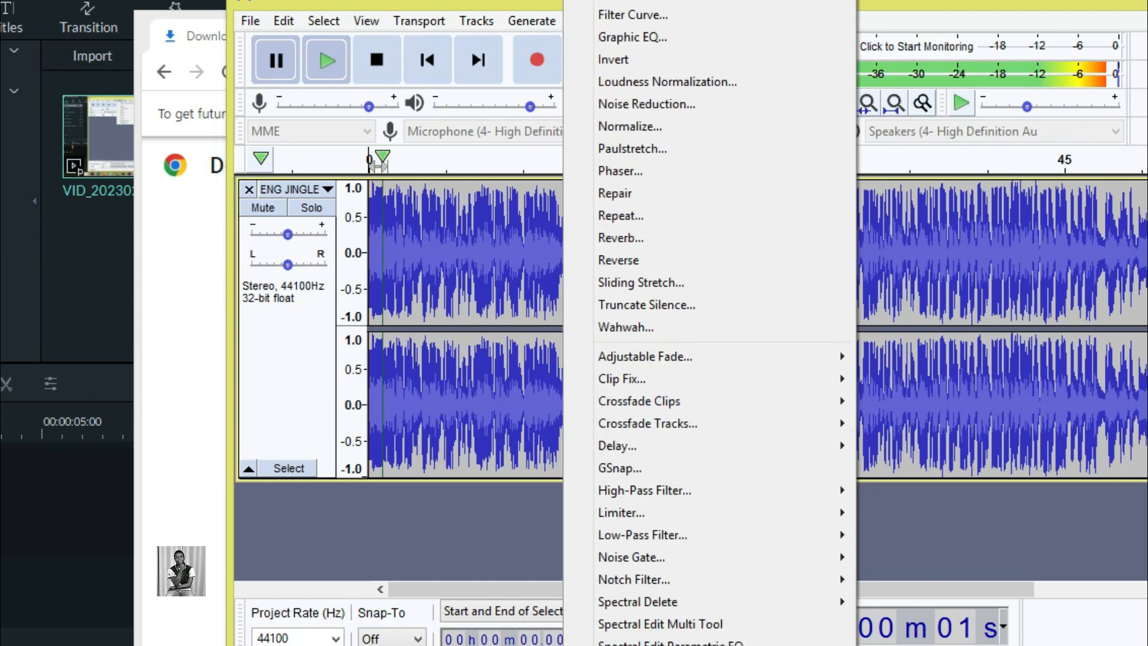
scroll(723, 323, "down", 1)
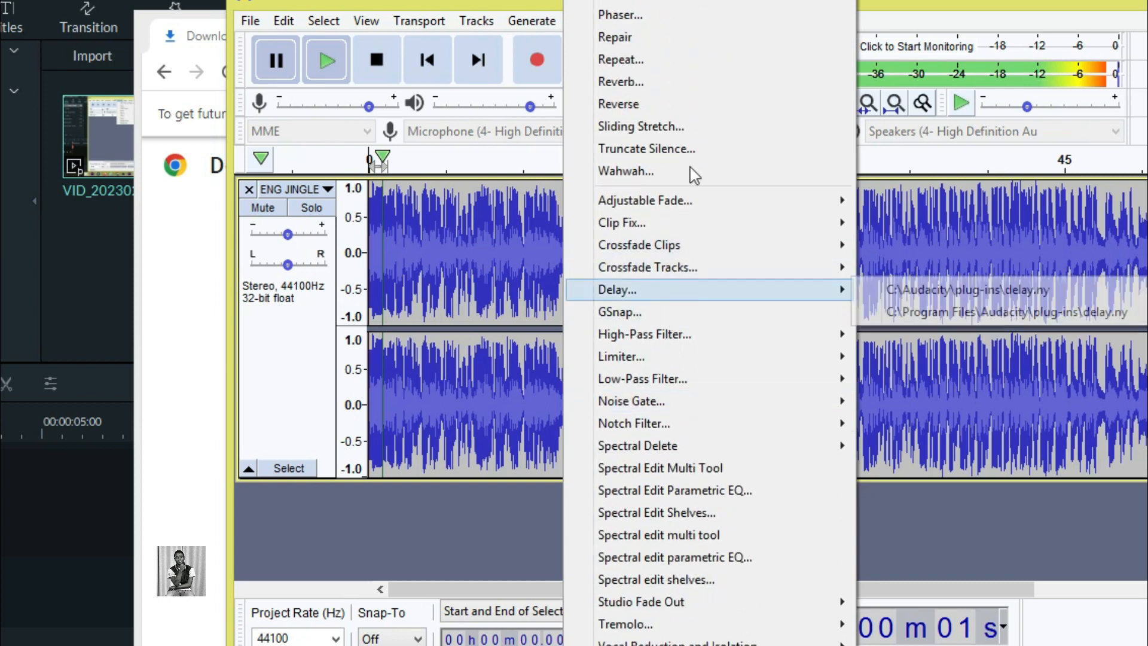
left_click(499, 1)
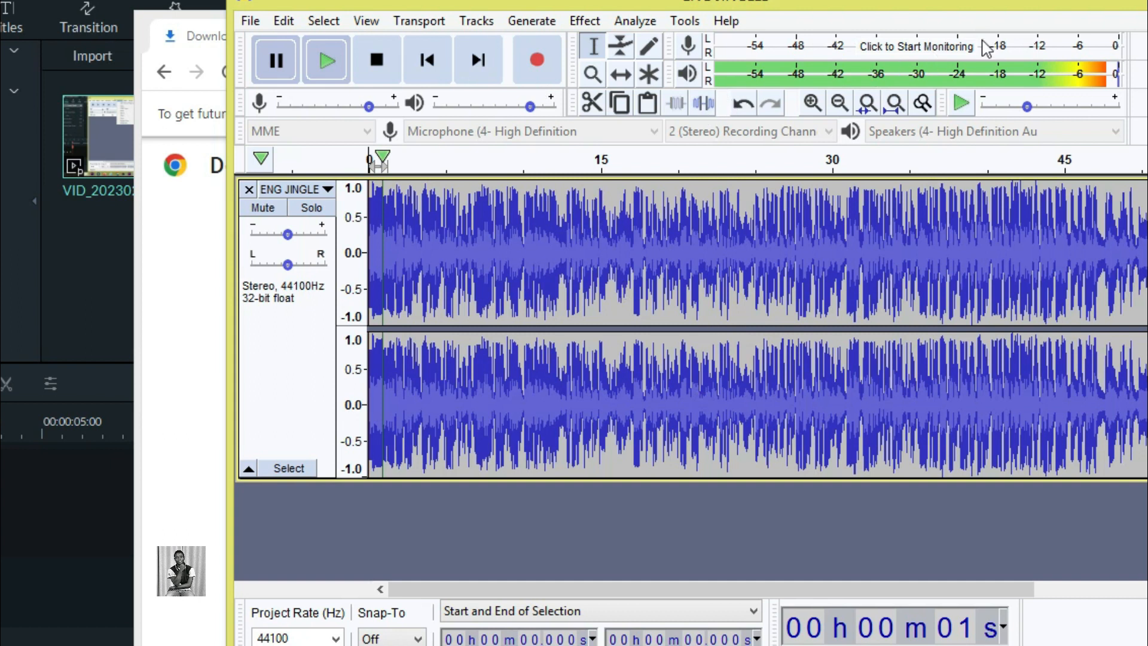
left_click(497, 1)
- Select the whole jingle track and record microphone audio after its end, stopping at about 1 min 12 s
left_click(294, 385)
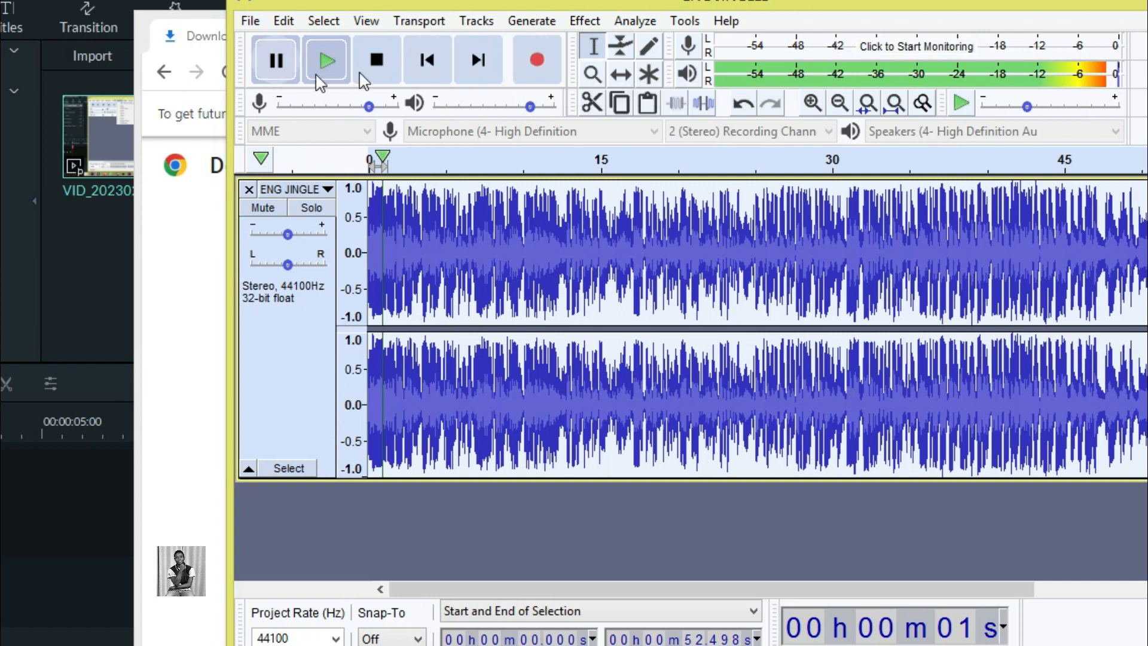
left_click(539, 60)
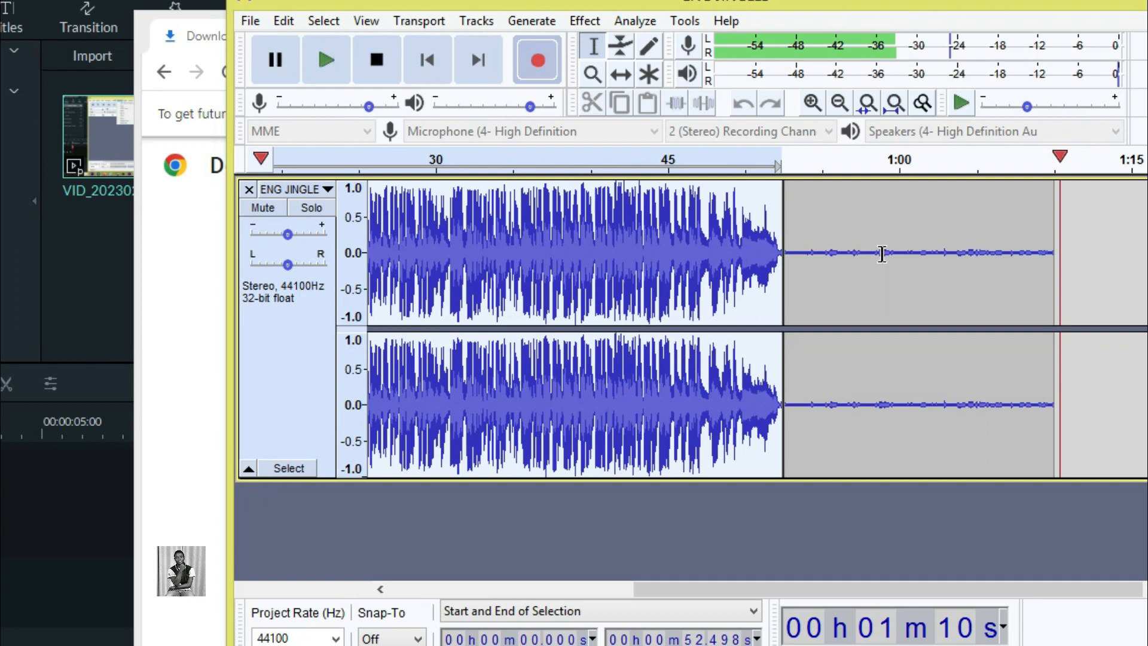
left_click(275, 60)
left_click(794, 163)
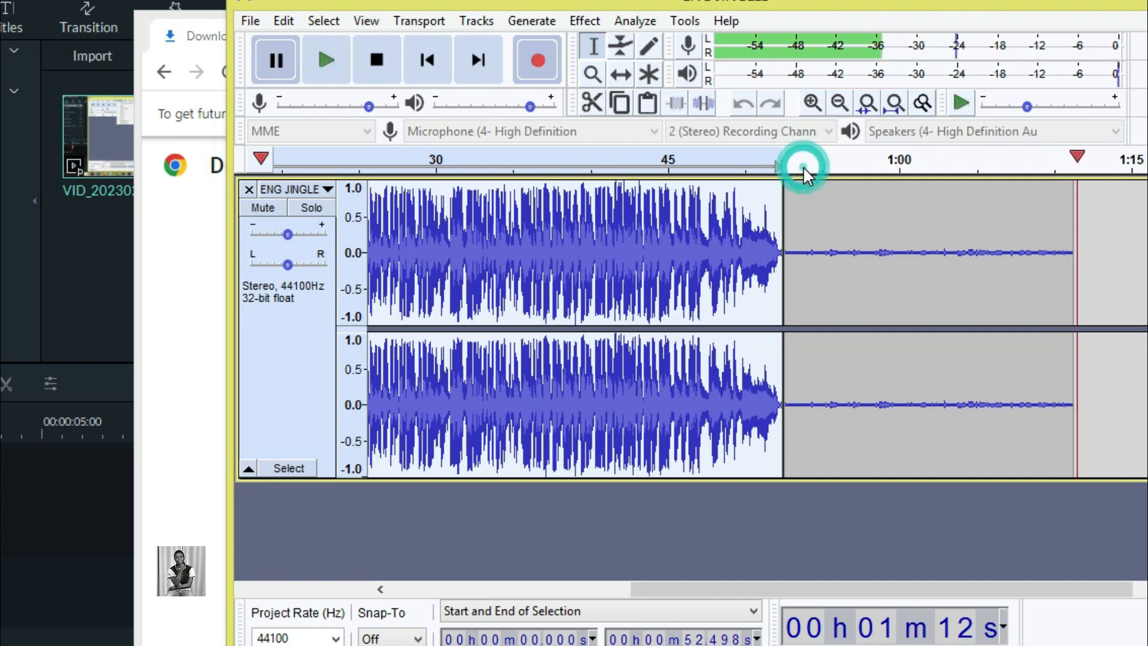
left_click(377, 60)
- Play back the new recording from near its beginning, pause it and clear the track selection
left_click(795, 161)
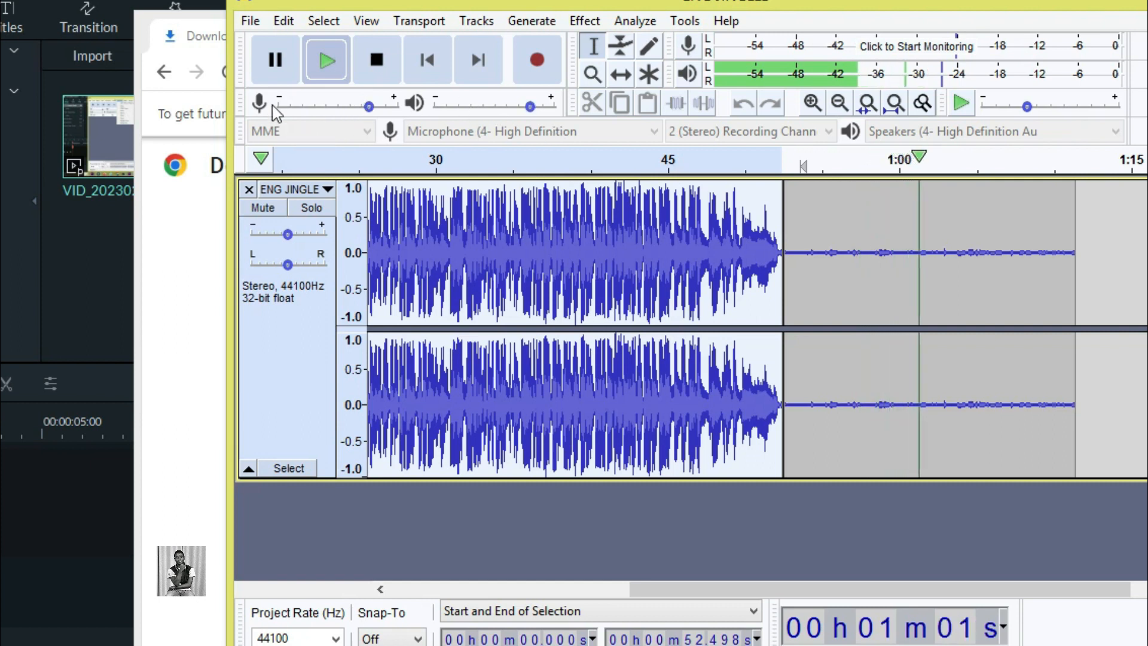
left_click(276, 61)
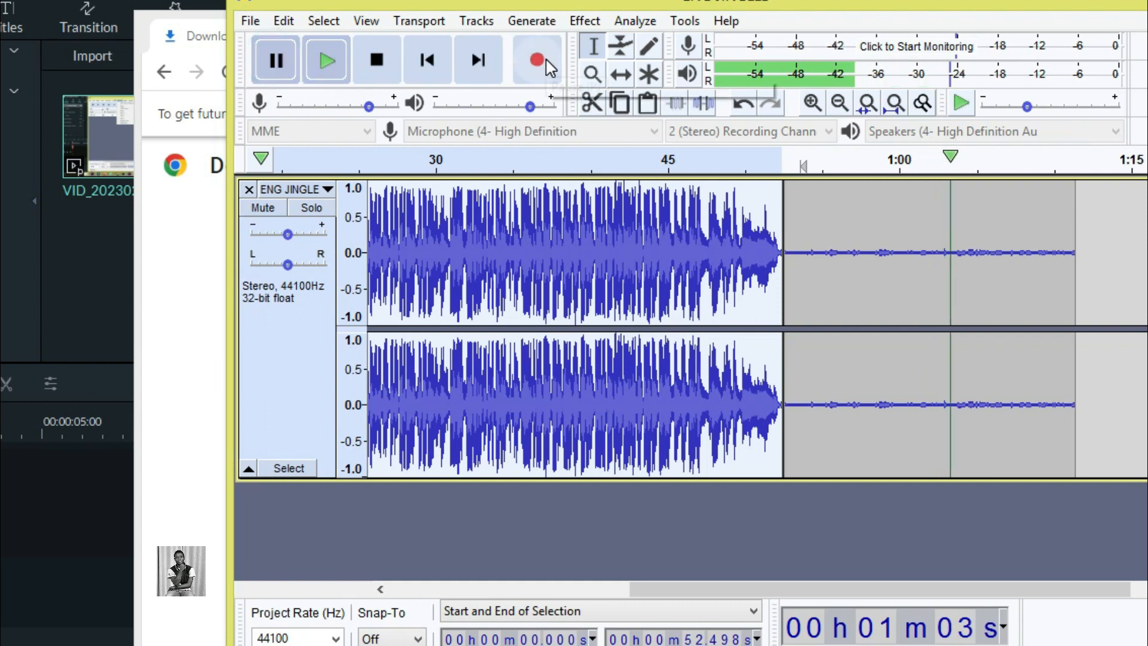
left_click(883, 527)
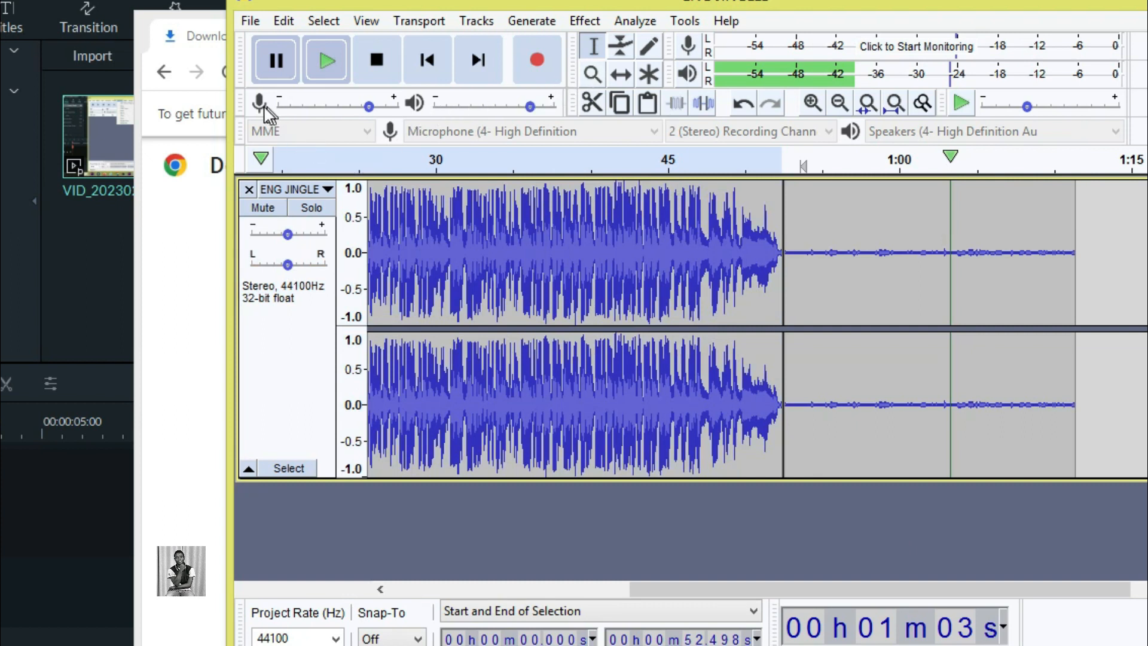
mouse_move(378, 108)
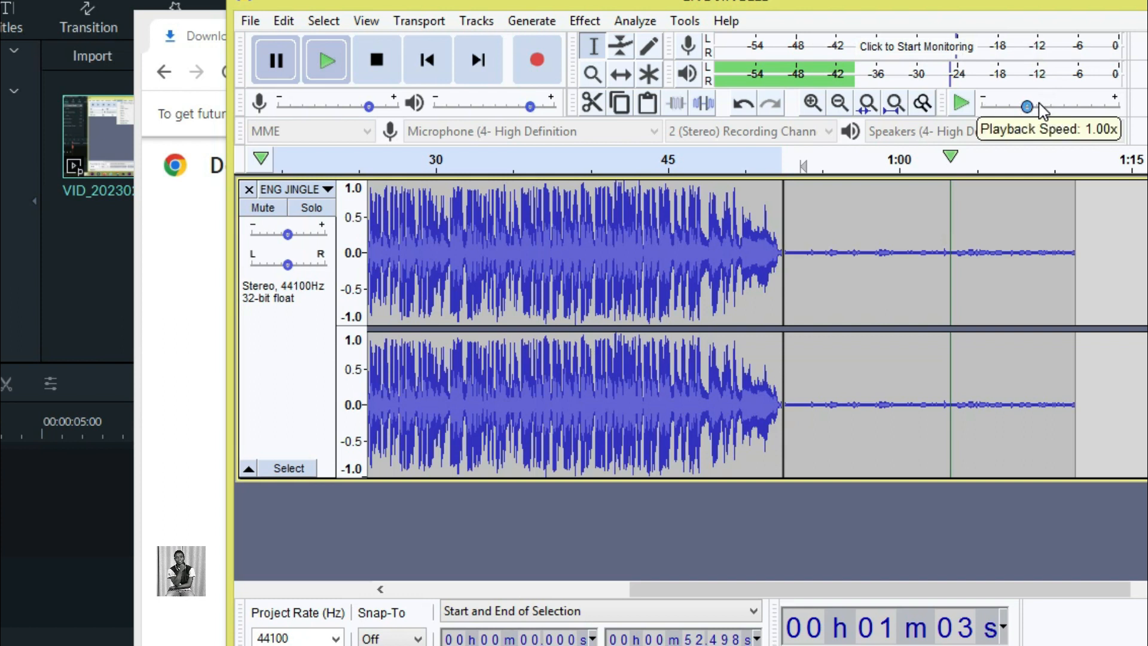
- Place the edit cursor at about 1:04 in the recorded clip, then play the jingle from about 35 s and pause
left_click(961, 285)
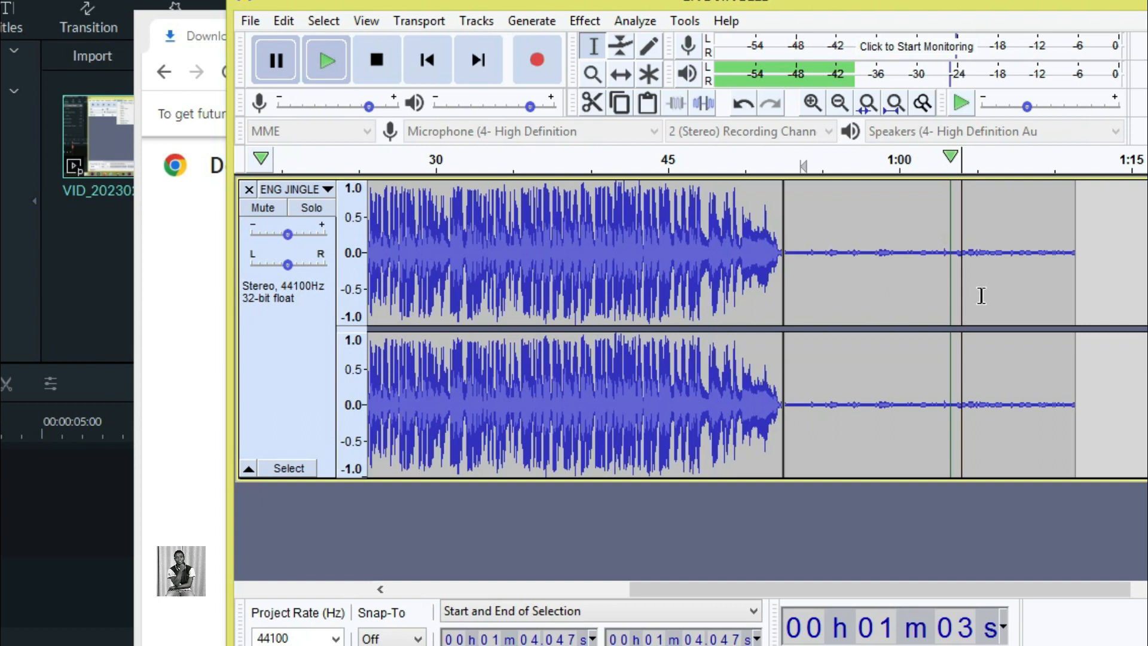
left_click(512, 164)
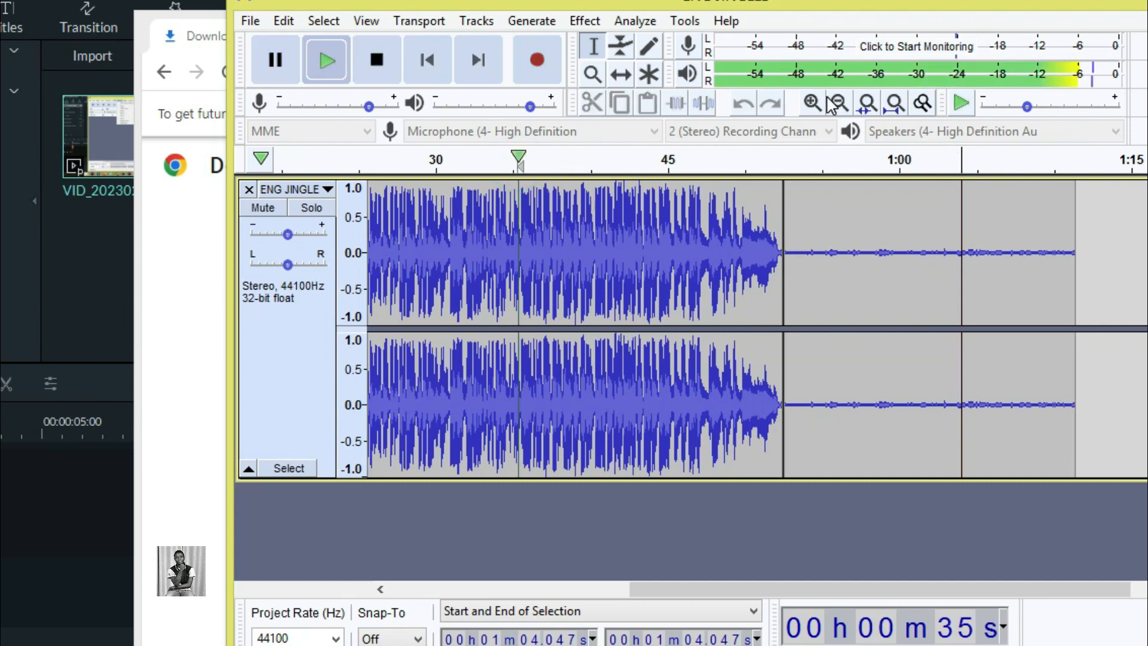
left_click(275, 60)
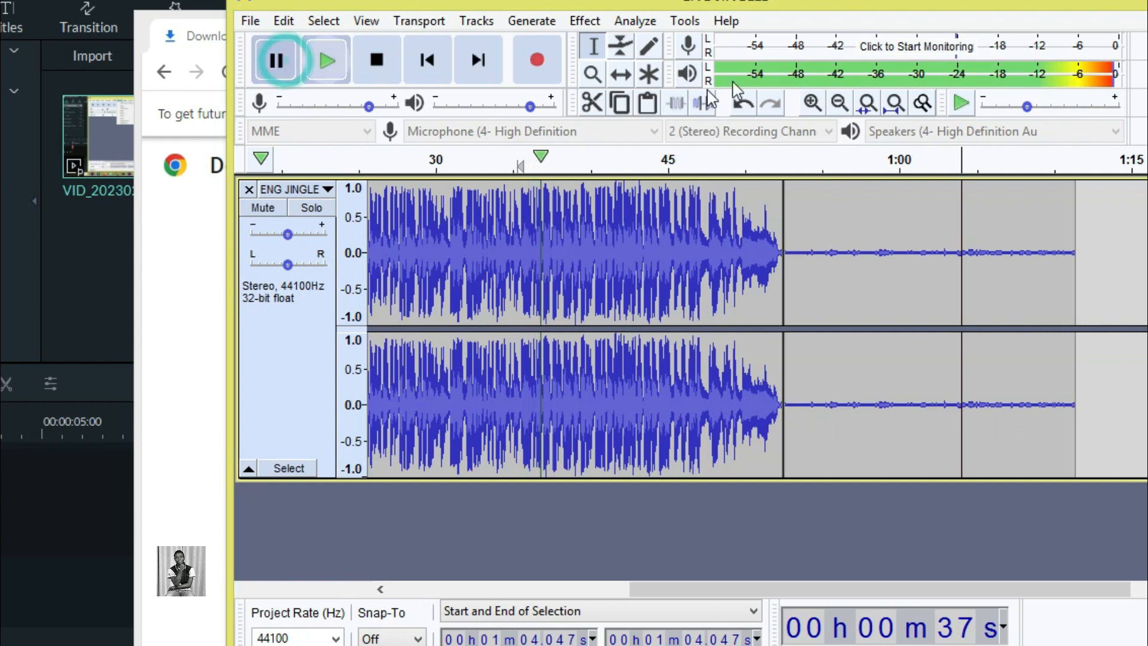
- Zoom the timeline out three levels, then play the track from about 18 s and pause it
left_click(837, 103)
left_click(836, 103)
left_click(837, 103)
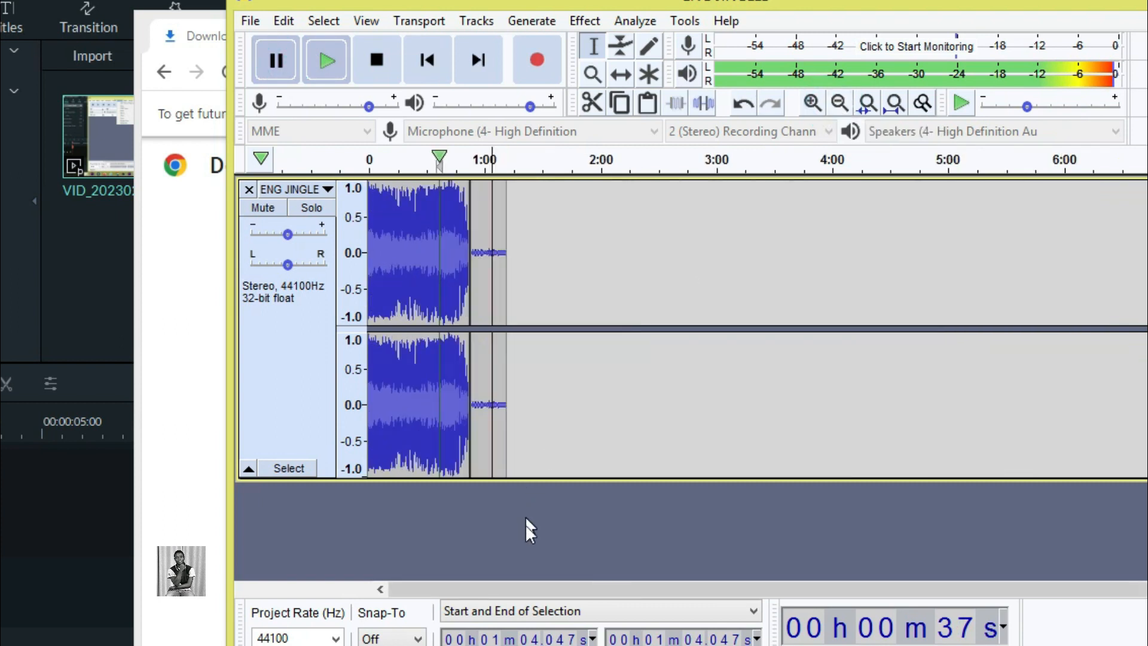
left_click(404, 158)
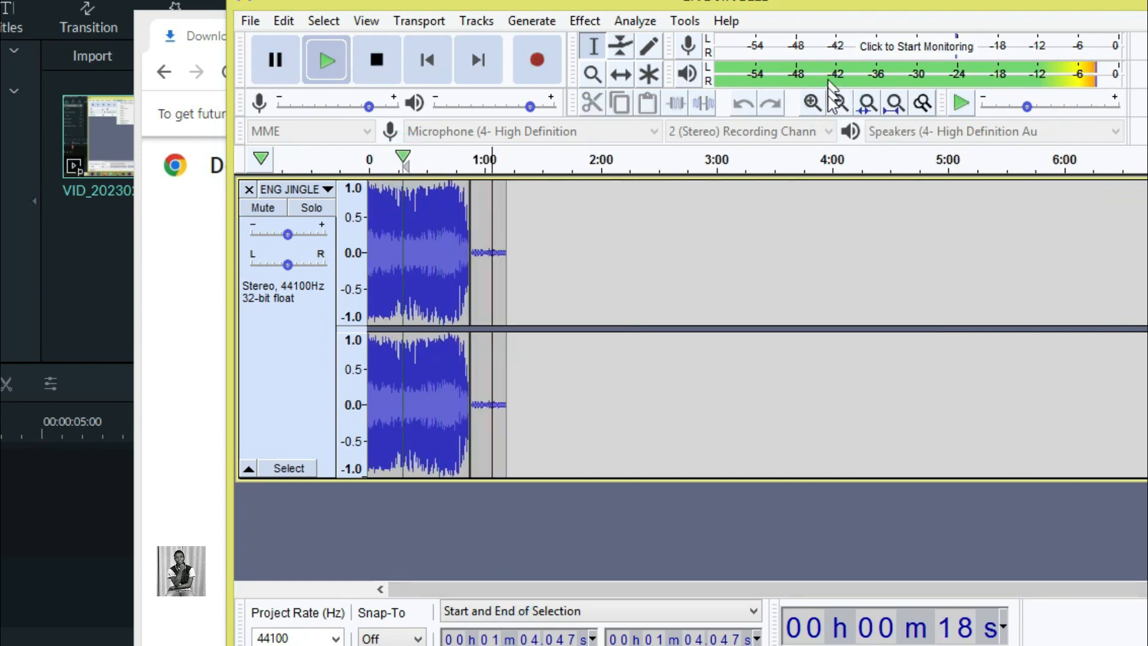
left_click(278, 67)
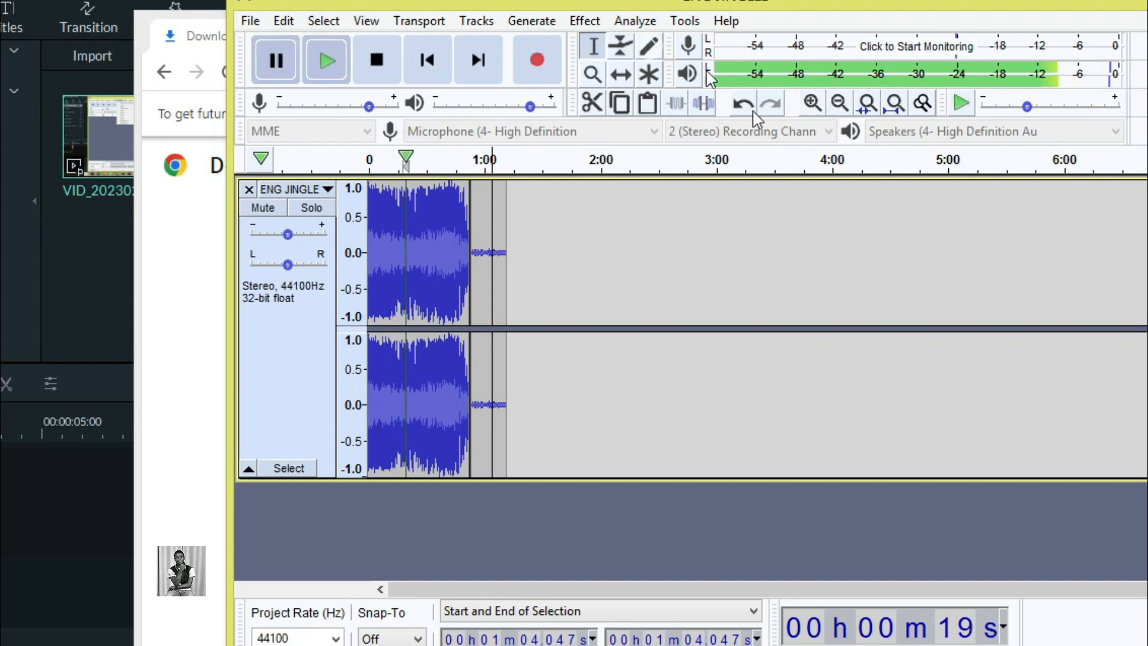
- Zoom in seven levels on the recorded waveform around the edit cursor
left_click(813, 103)
left_click(813, 102)
left_click(812, 103)
left_click(812, 103)
left_click(812, 103)
left_click(812, 103)
left_click(812, 103)
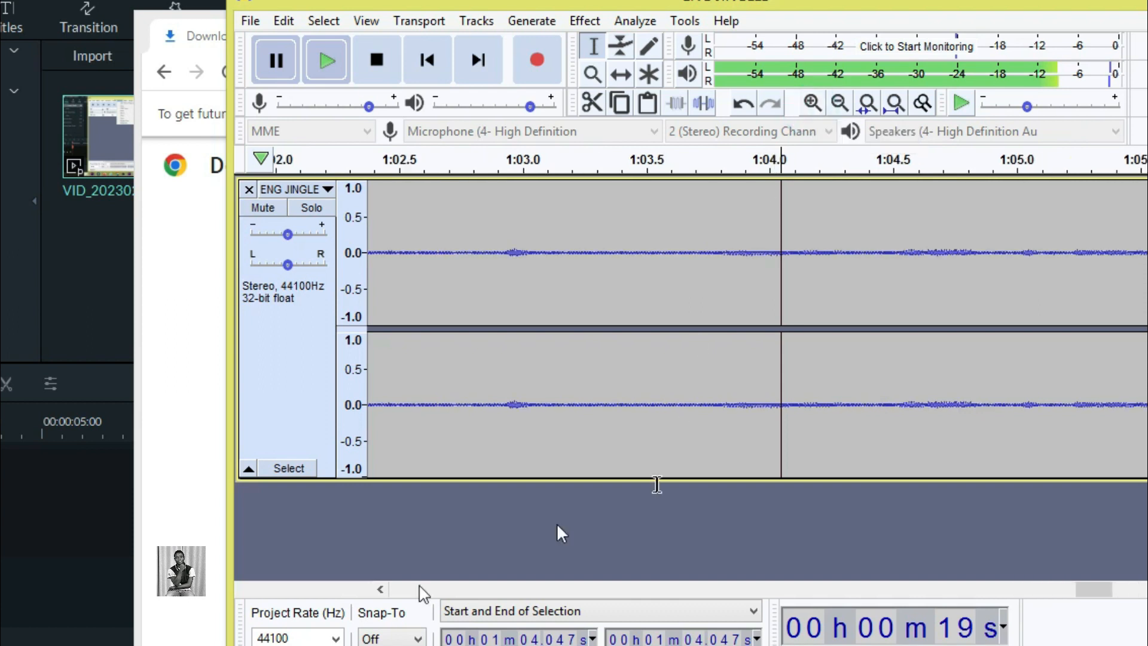
- Return to the beginning of the jingle track and zoom in six levels on its waveform
left_click_drag(1092, 591, 386, 619)
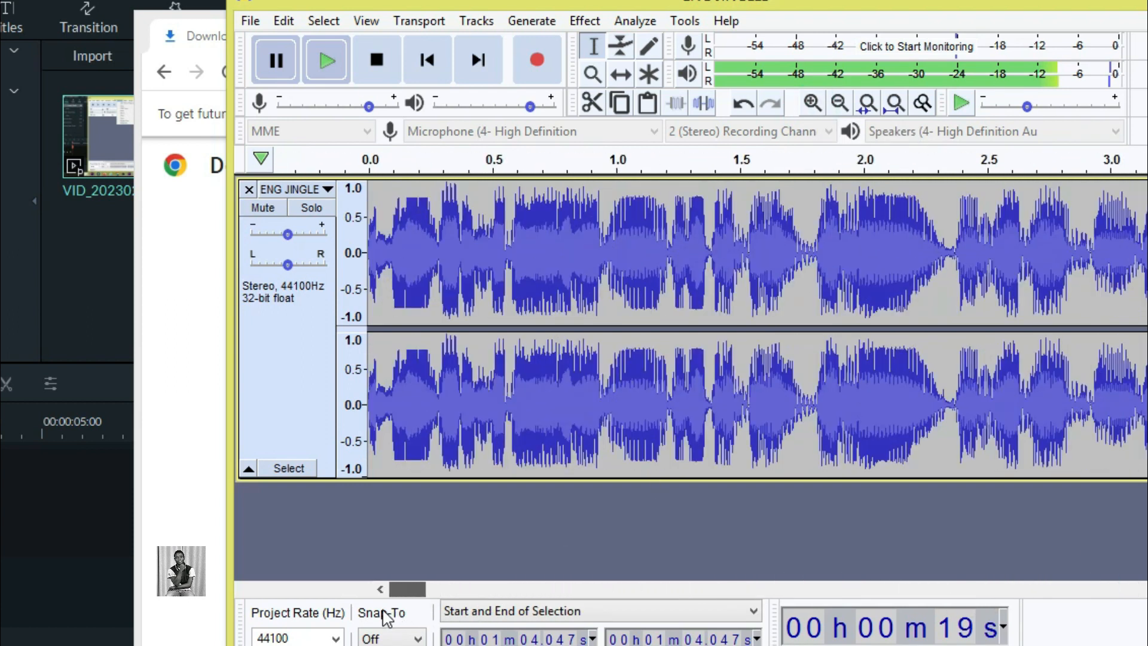
left_click(812, 103)
left_click(812, 102)
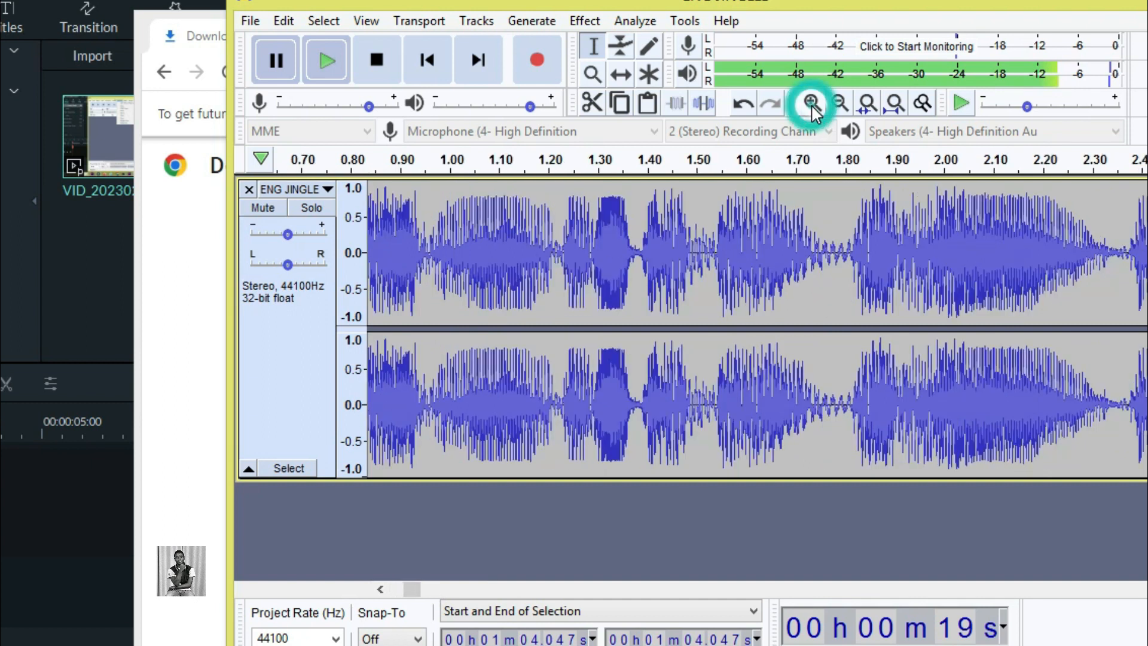
left_click(812, 103)
left_click(813, 102)
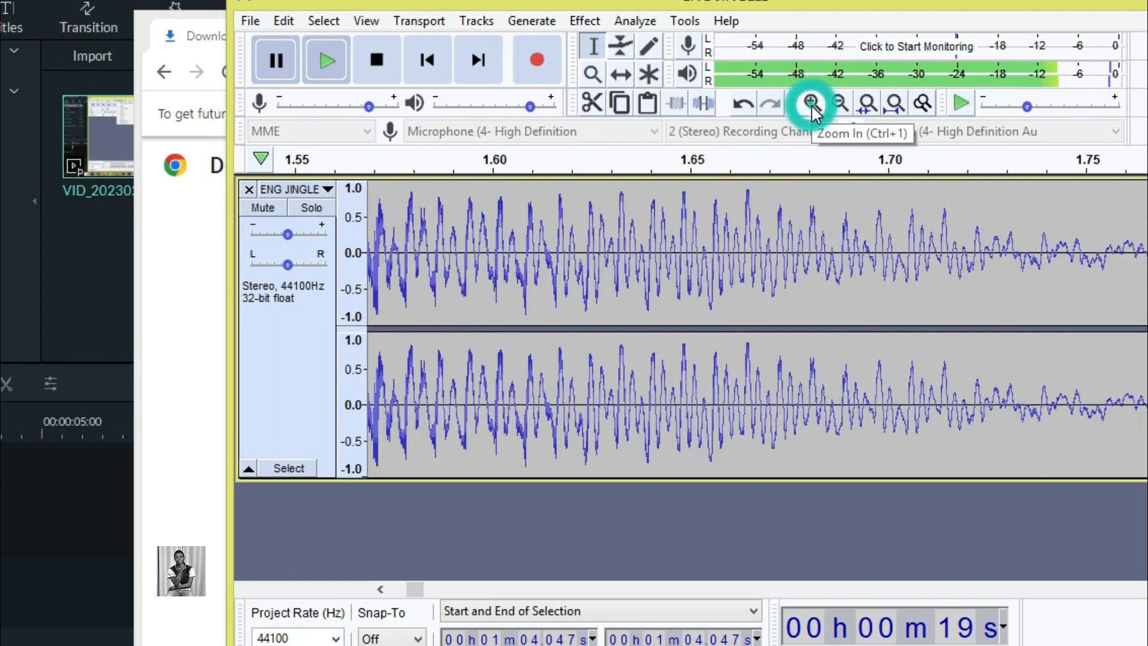
left_click(813, 103)
left_click(812, 103)
- Place the edit cursor on successive peaks and troughs of the magnified waveform, finishing at about 1.663 s
left_click(490, 276)
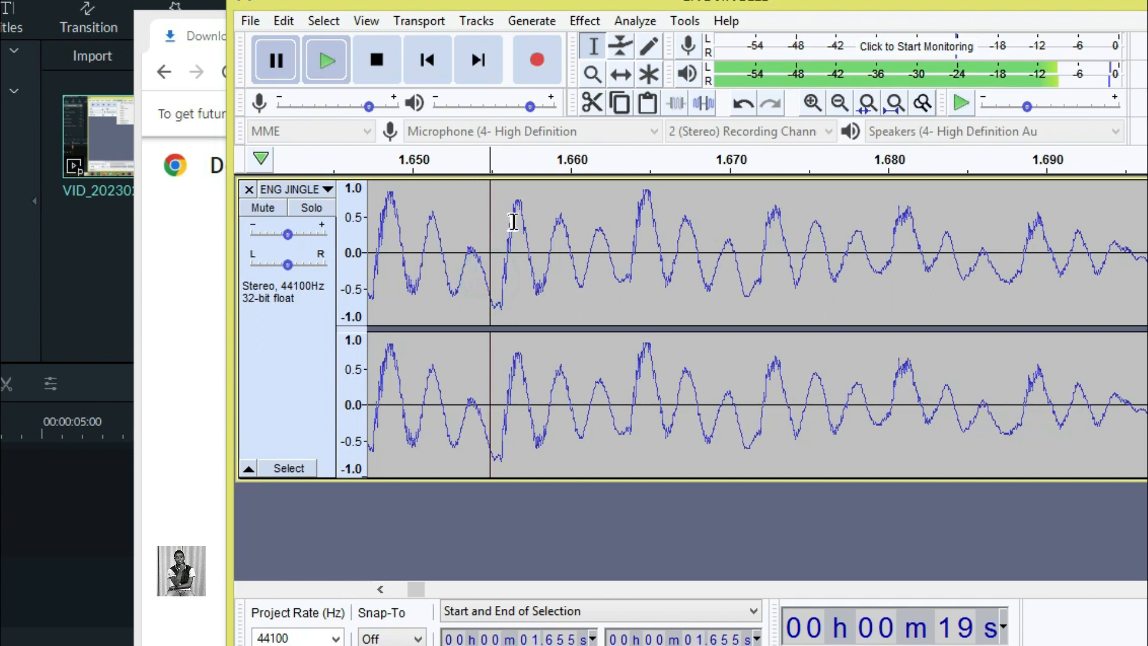
left_click(518, 206)
left_click(535, 284)
left_click(566, 226)
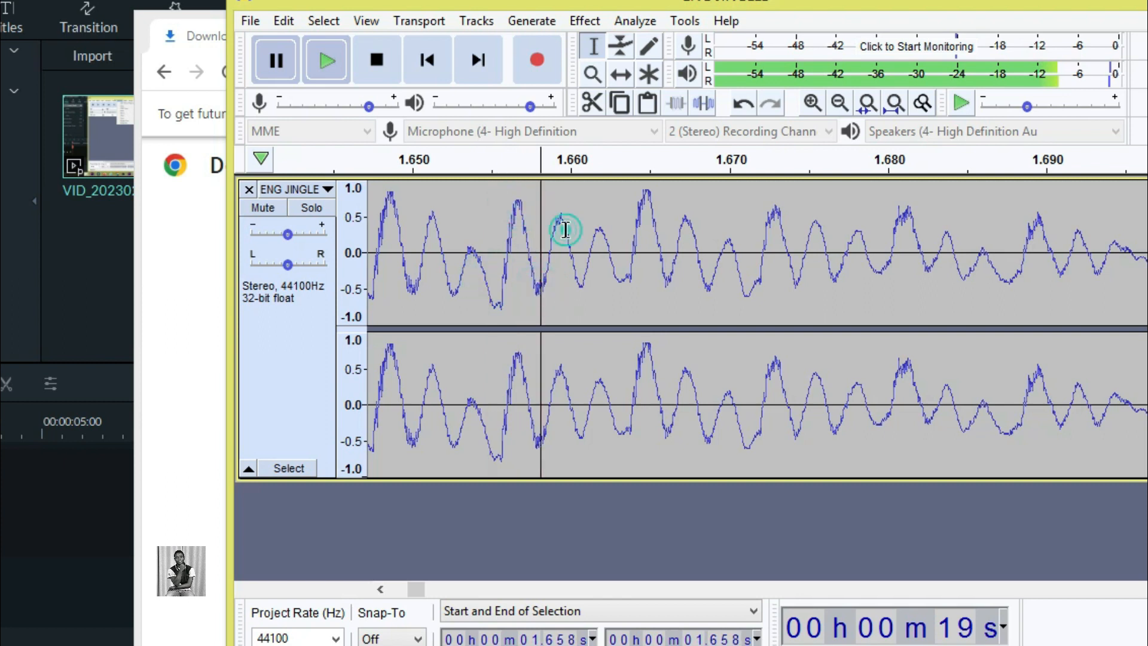
left_click(613, 323)
- Zoom the timeline out ten levels to show most of the jingle
left_click(839, 103)
left_click(839, 103)
left_click(840, 103)
left_click(839, 103)
left_click(840, 103)
left_click(840, 103)
left_click(840, 103)
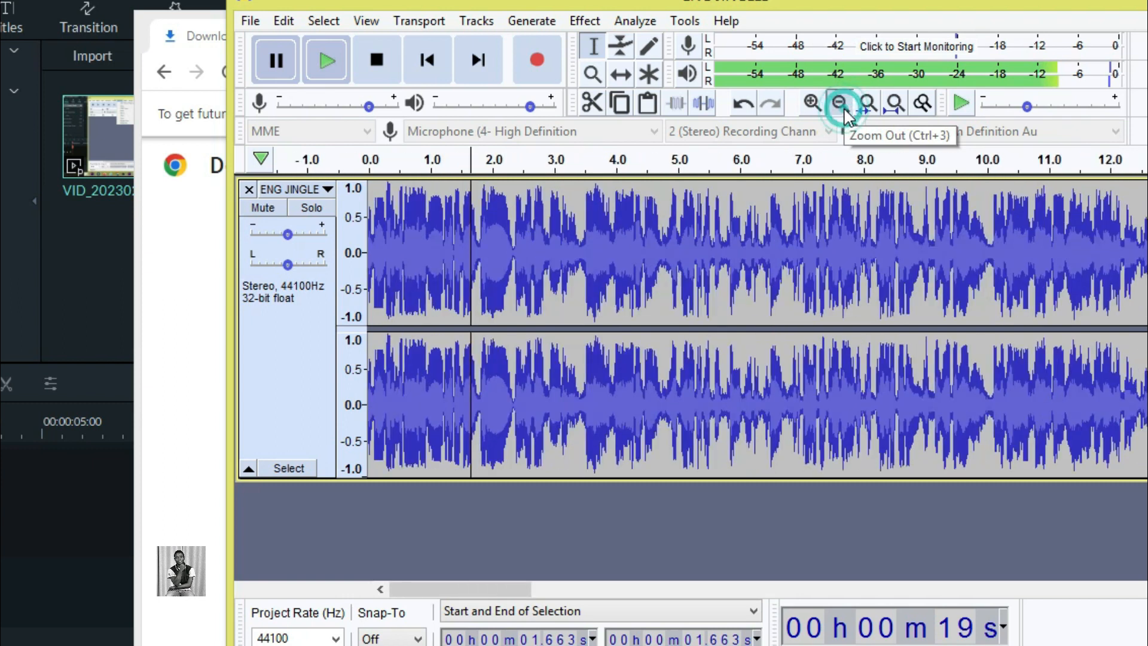
left_click(840, 103)
left_click(839, 103)
left_click(840, 103)
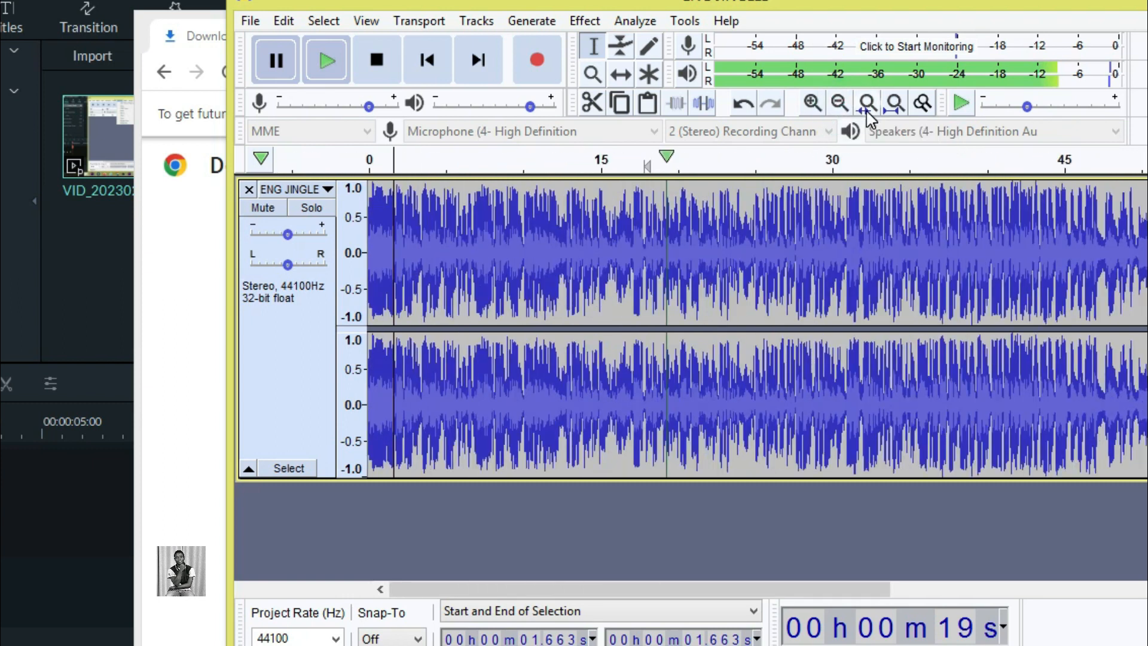
- Try fitting the selection to the window width, then switch repeatedly between the two Zoom Toggle levels
left_click(867, 107)
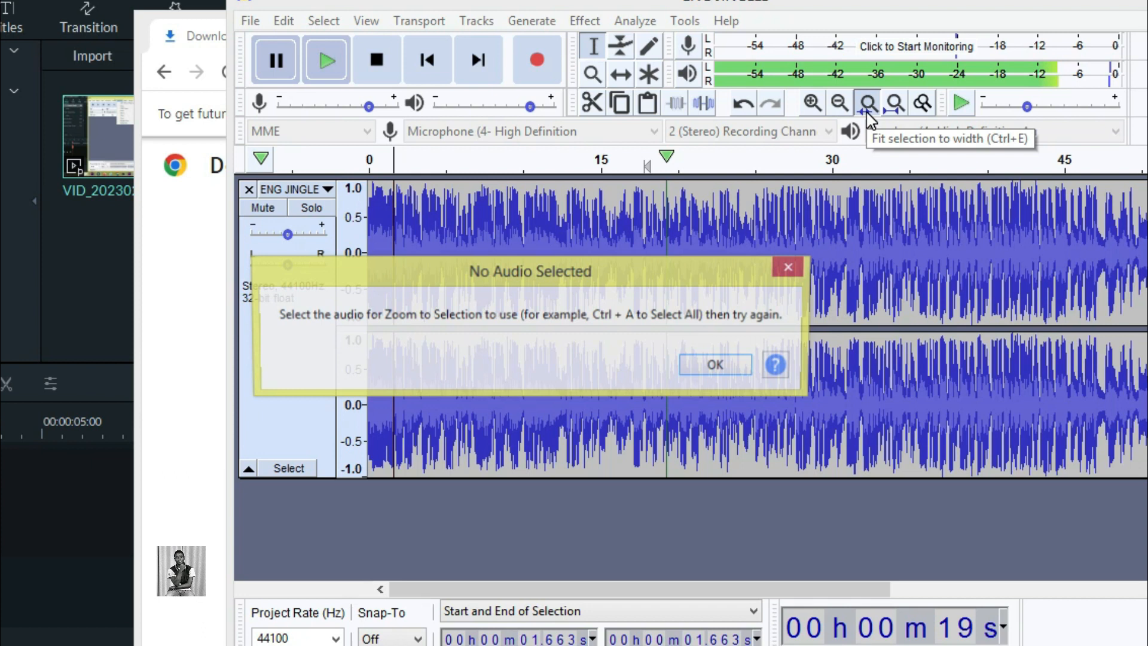
left_click(718, 365)
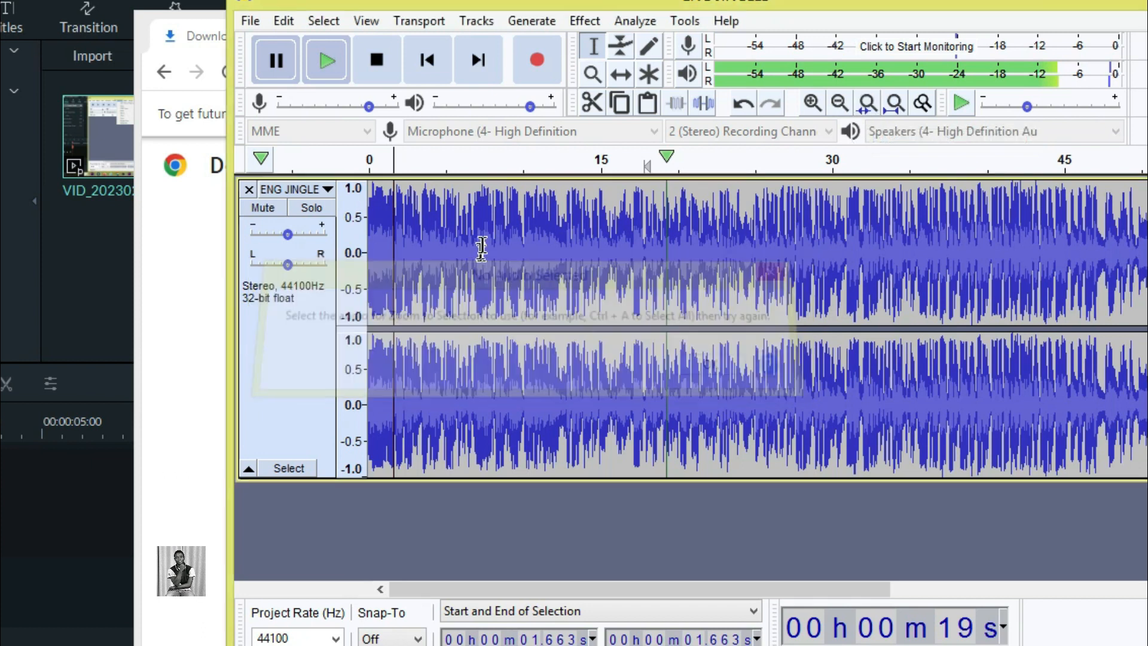
left_click(922, 105)
left_click(922, 105)
left_click(922, 105)
left_click(921, 106)
left_click(922, 105)
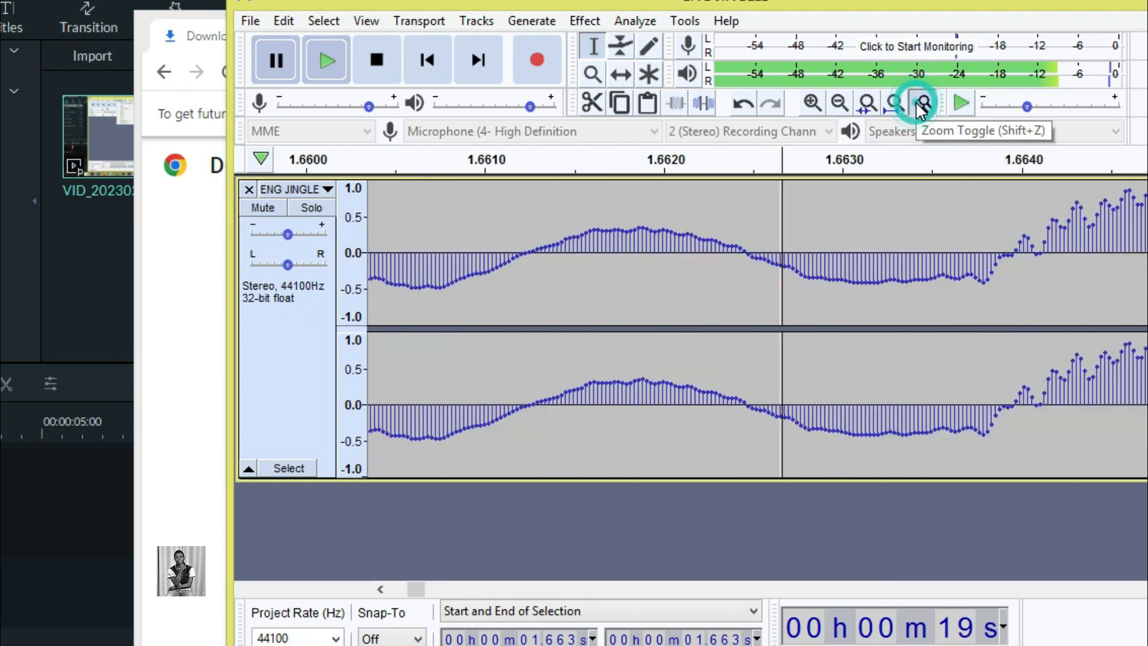
left_click(922, 105)
left_click(922, 105)
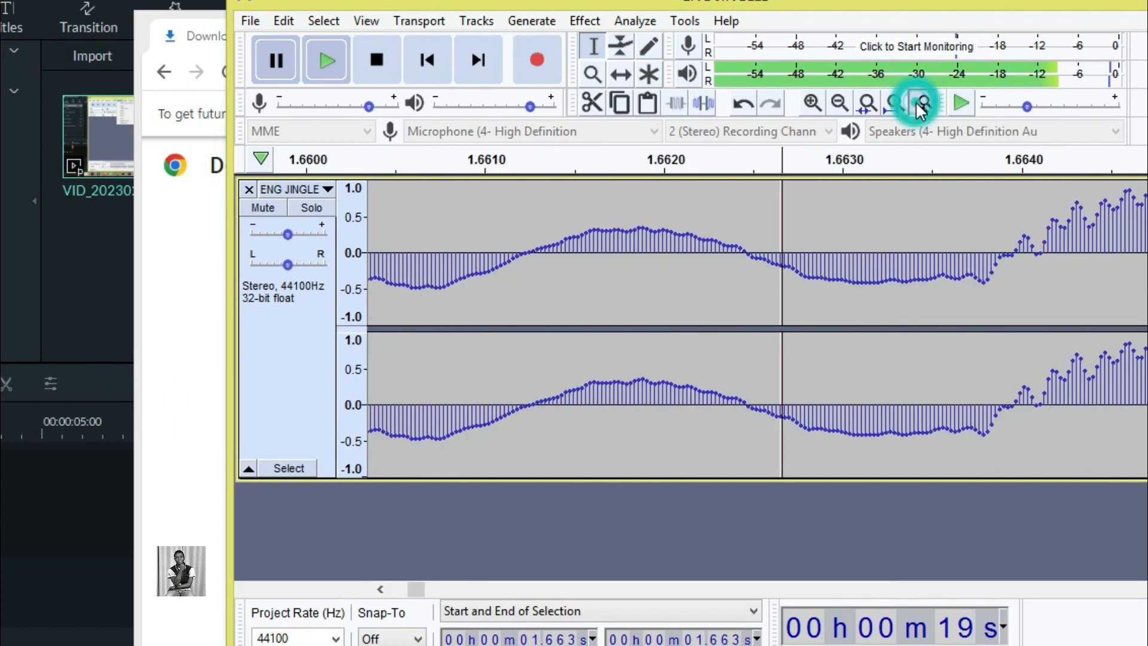
left_click(922, 105)
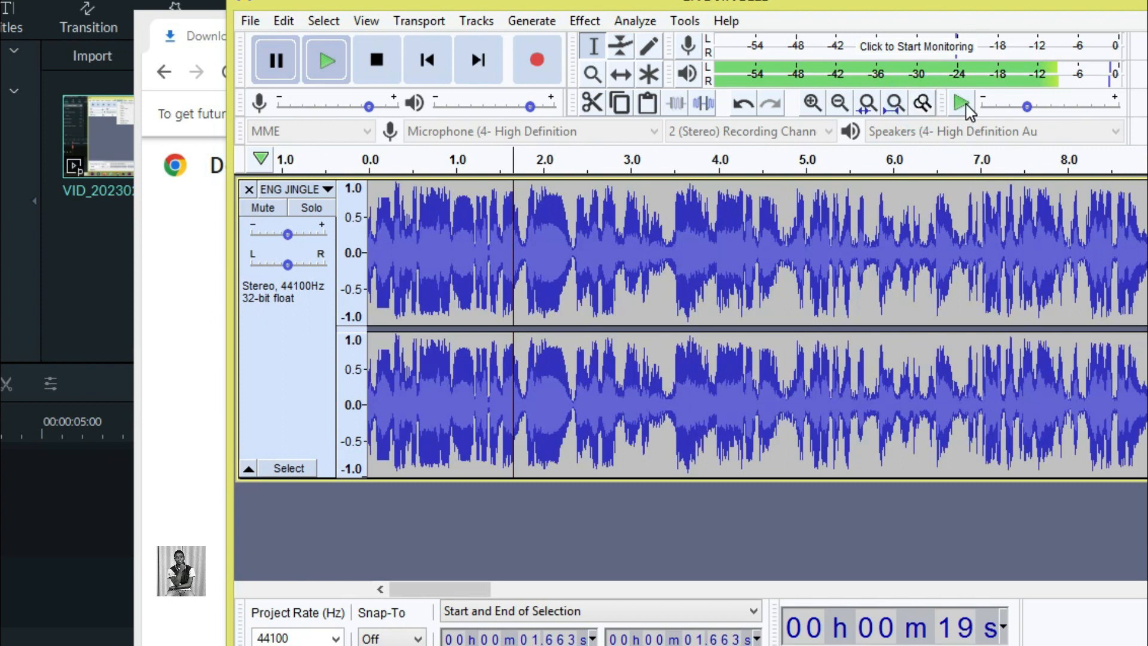
- Reset the playback level meter, then play the jingle from its start and pause at about 9 s
left_click(1038, 74)
left_click(1047, 73)
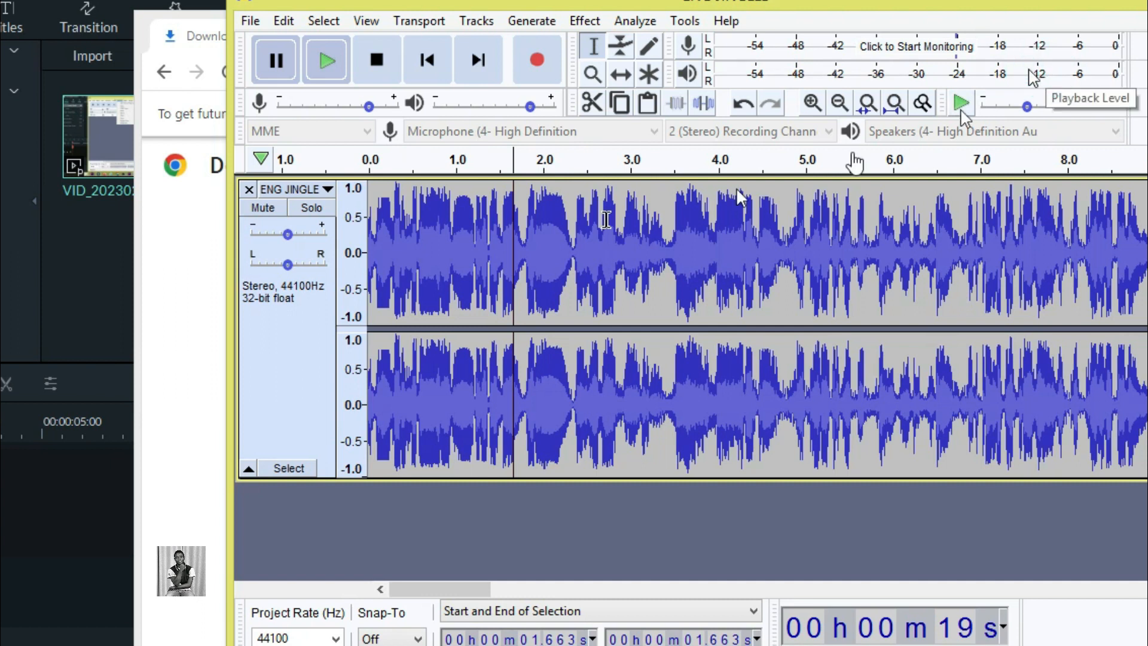
left_click(371, 170)
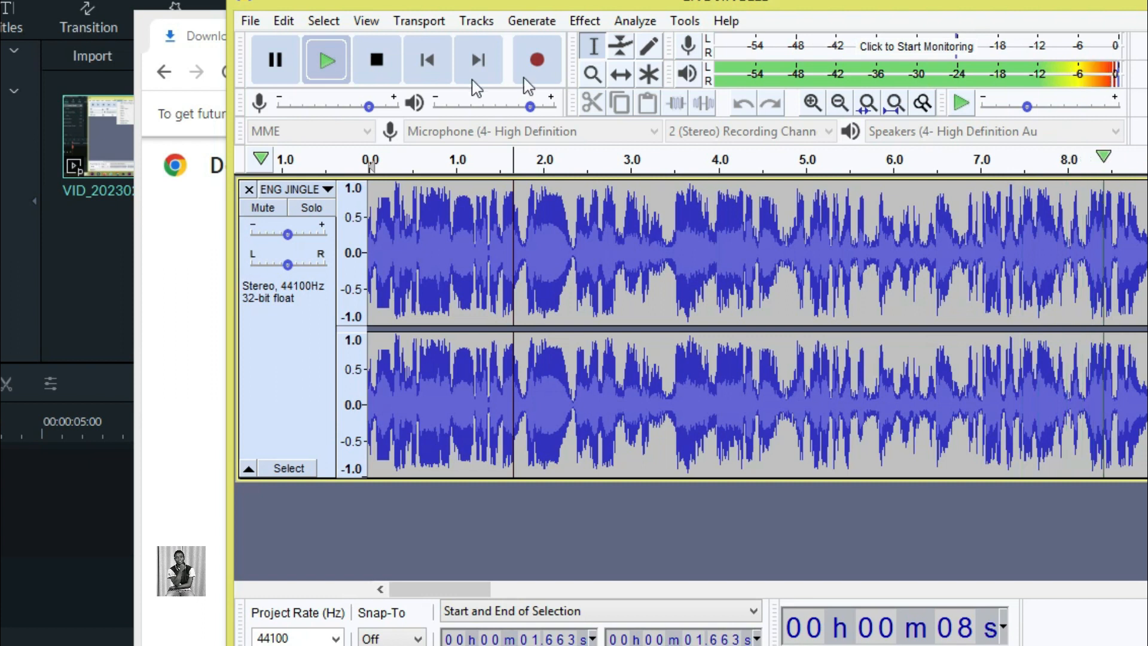
left_click(293, 64)
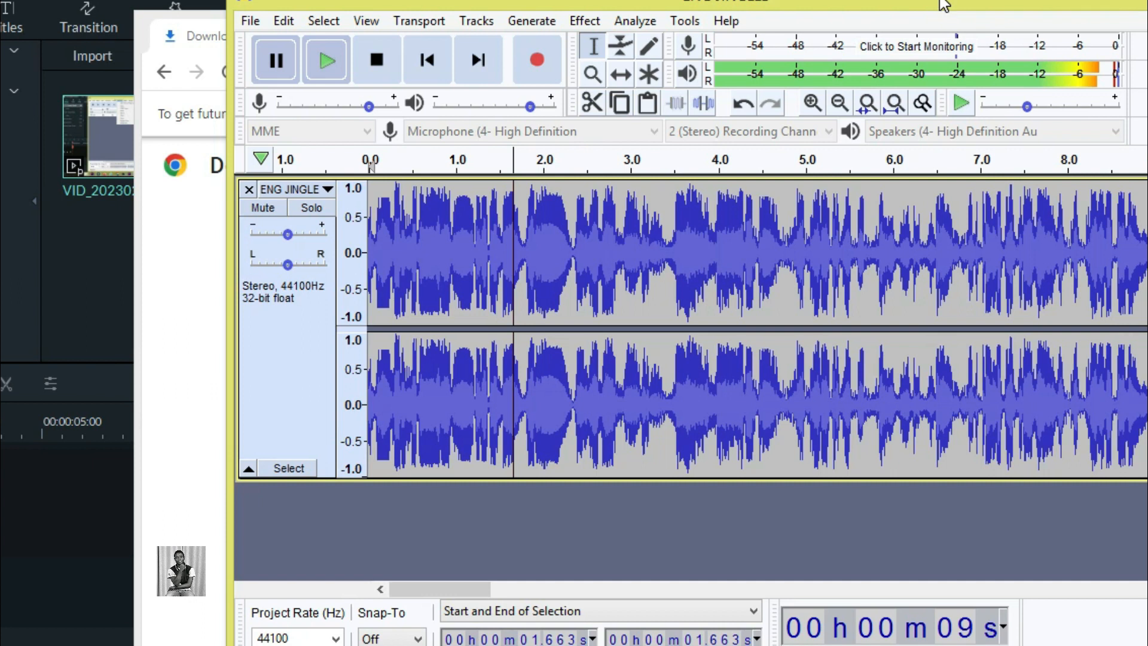
left_click(583, 19)
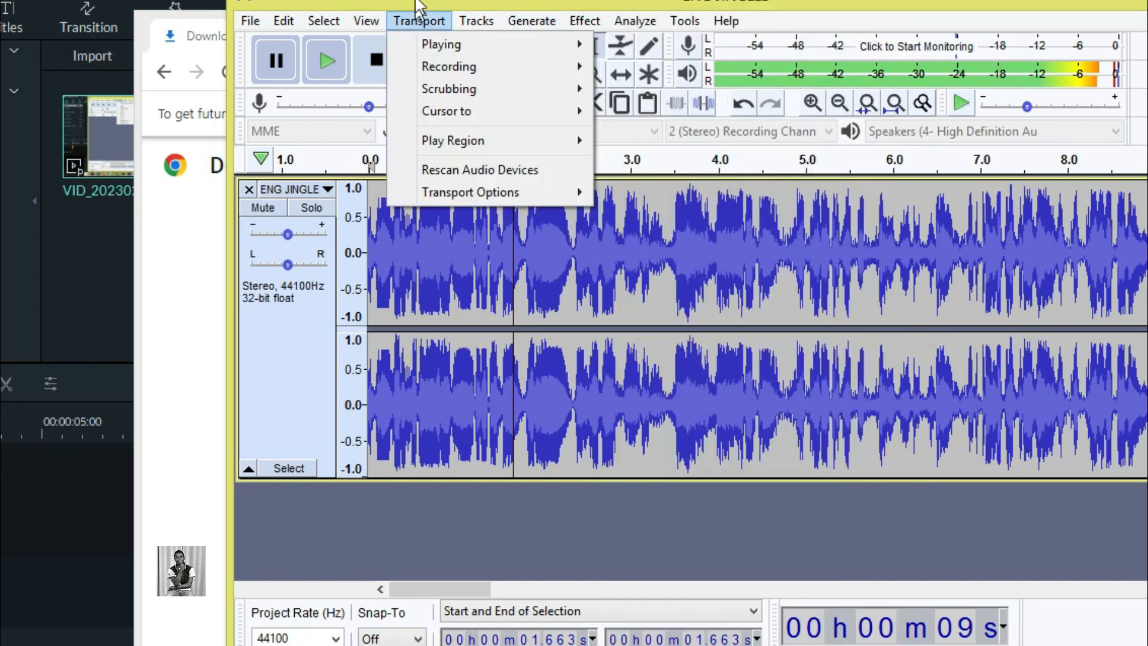
left_click(418, 20)
left_click(366, 20)
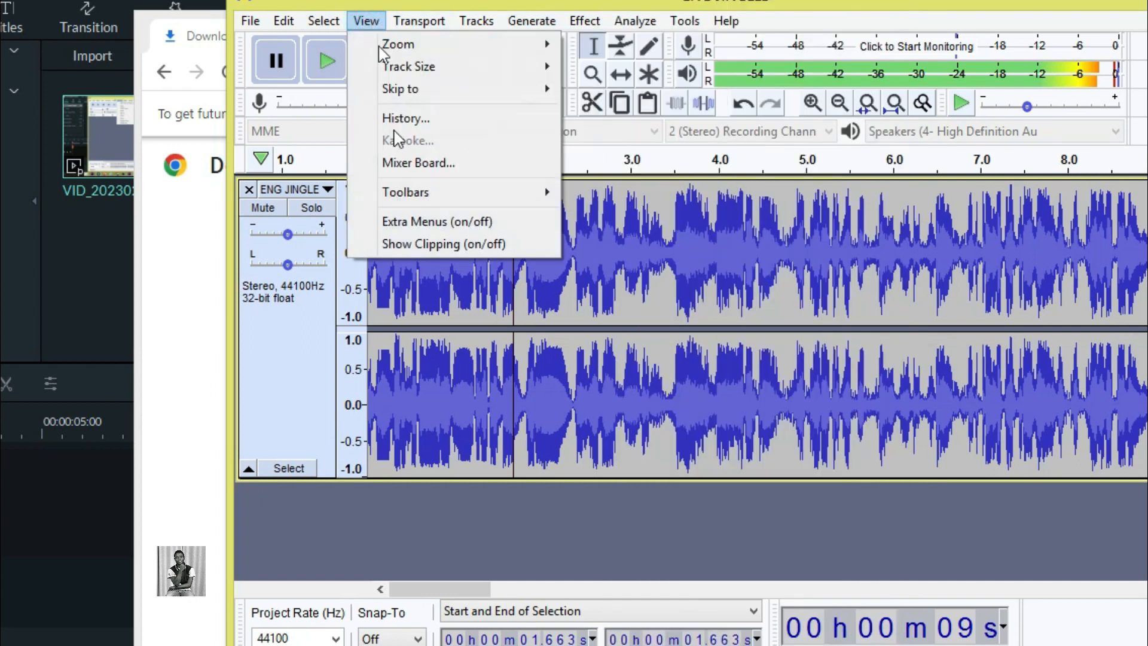
mouse_move(592, 22)
left_click(940, 8)
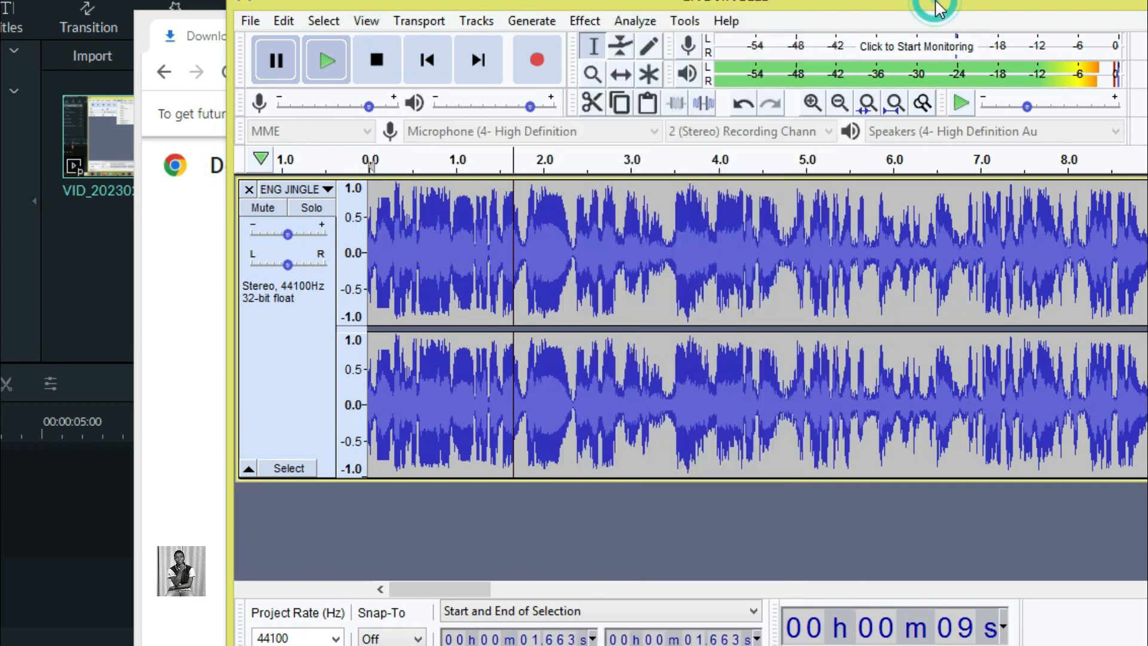
- Close the ENG JINGLES project without saving its changes
left_click_drag(940, 9, 904, 9)
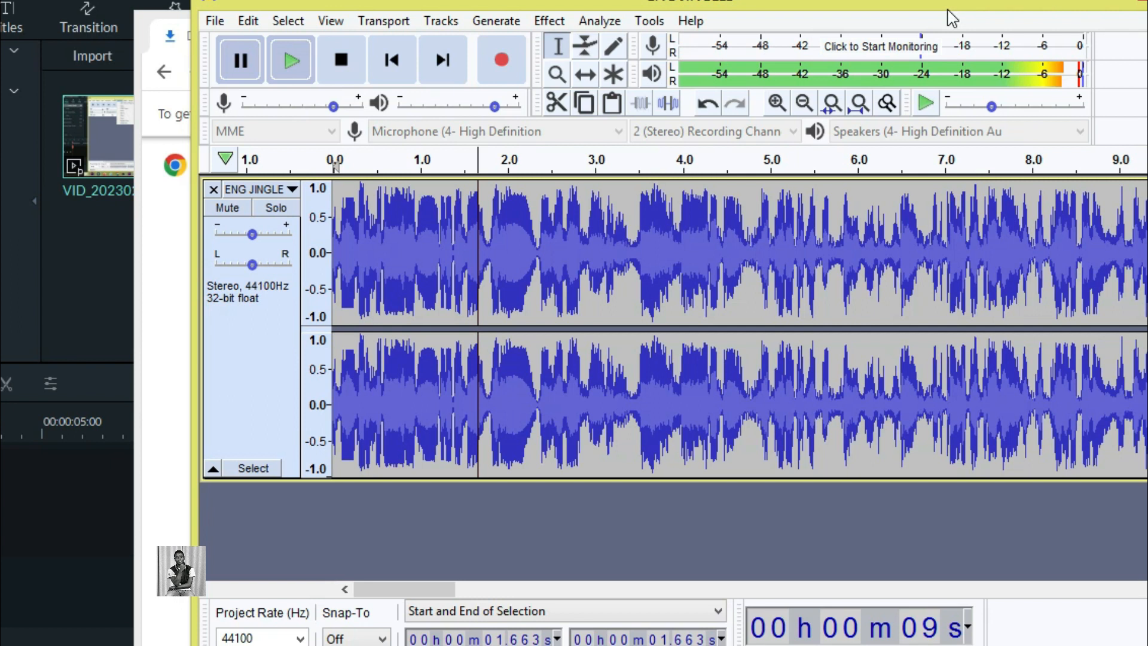
left_click(1143, 5)
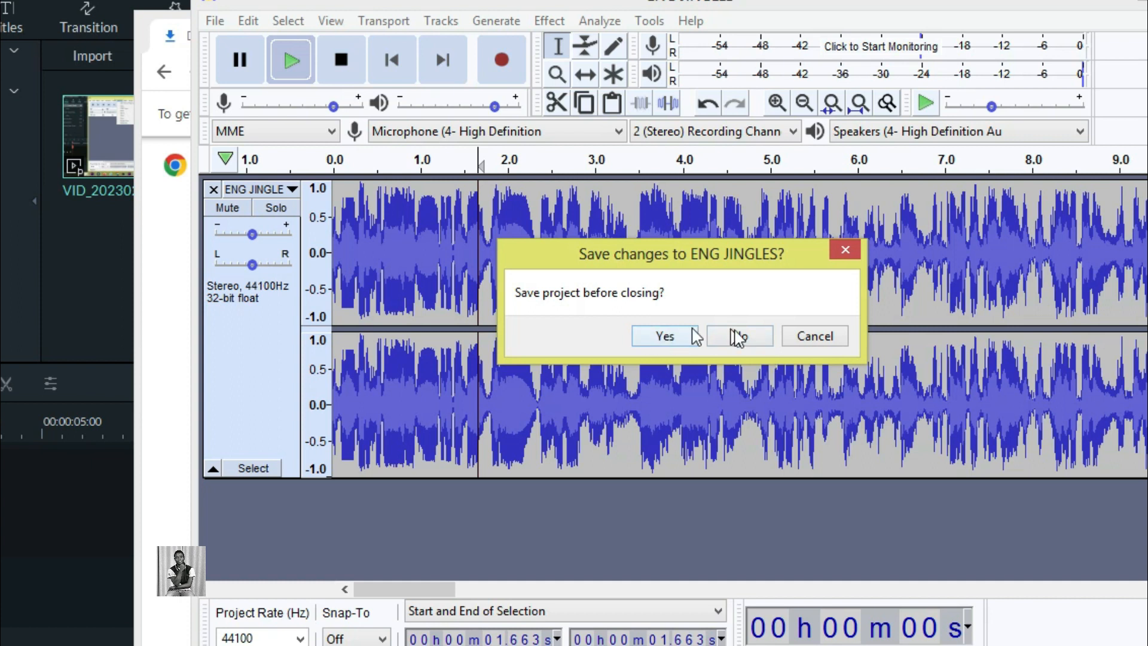
left_click_drag(638, 254, 568, 275)
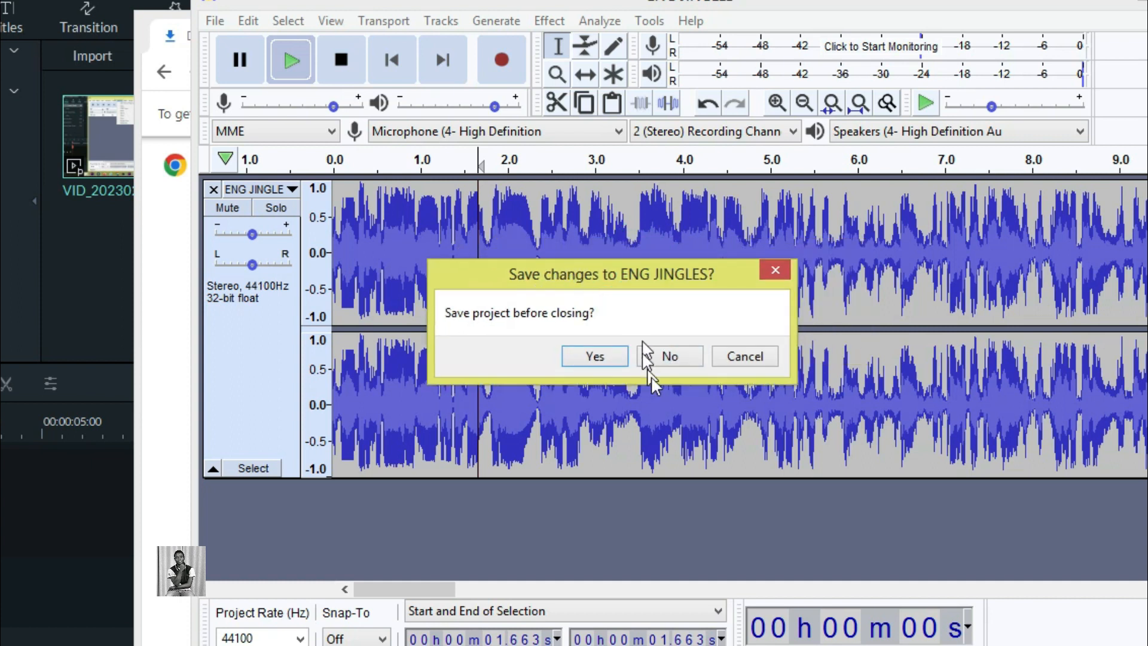
left_click(671, 363)
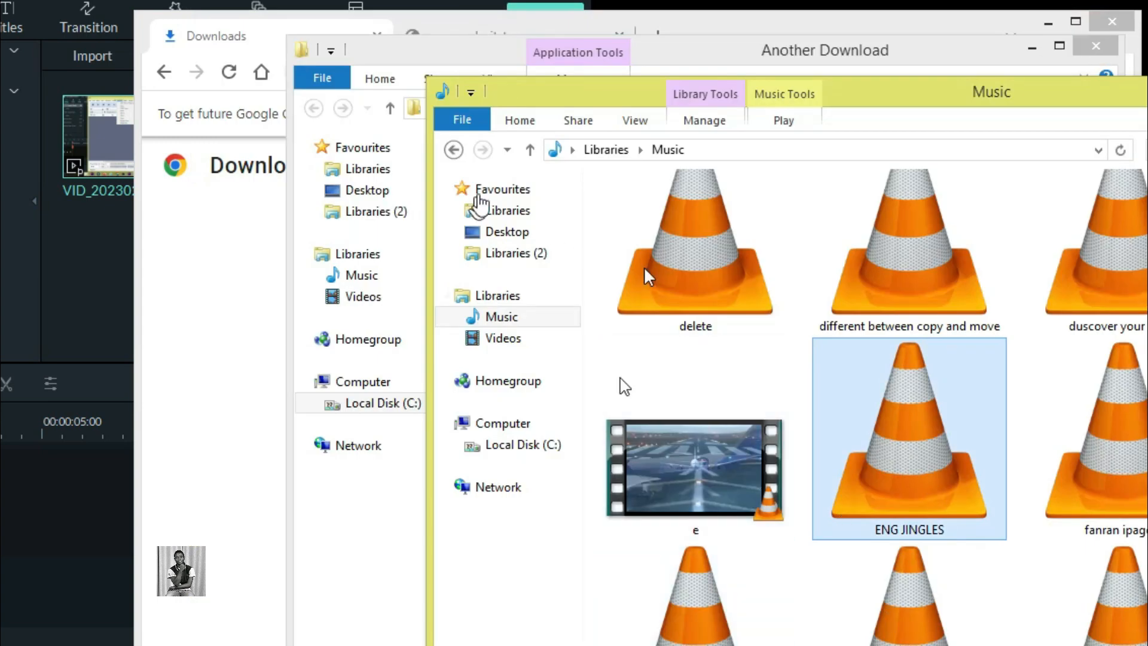
- Launch Audacity again and dismiss its welcome message to reach an empty project
left_click(371, 645)
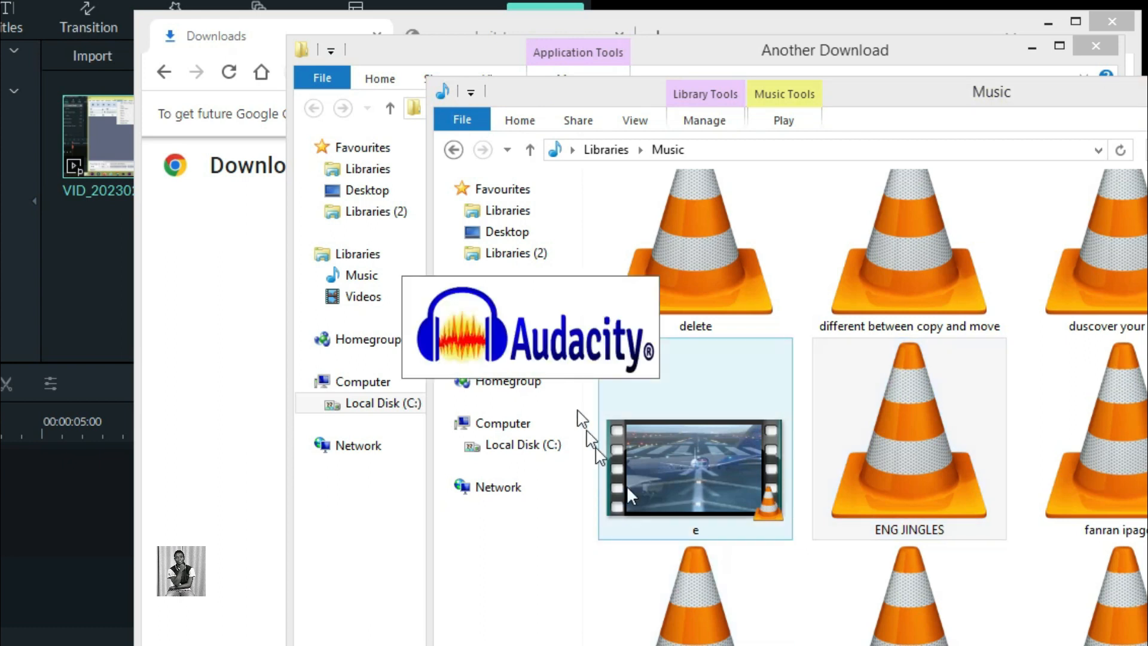
left_click(566, 362)
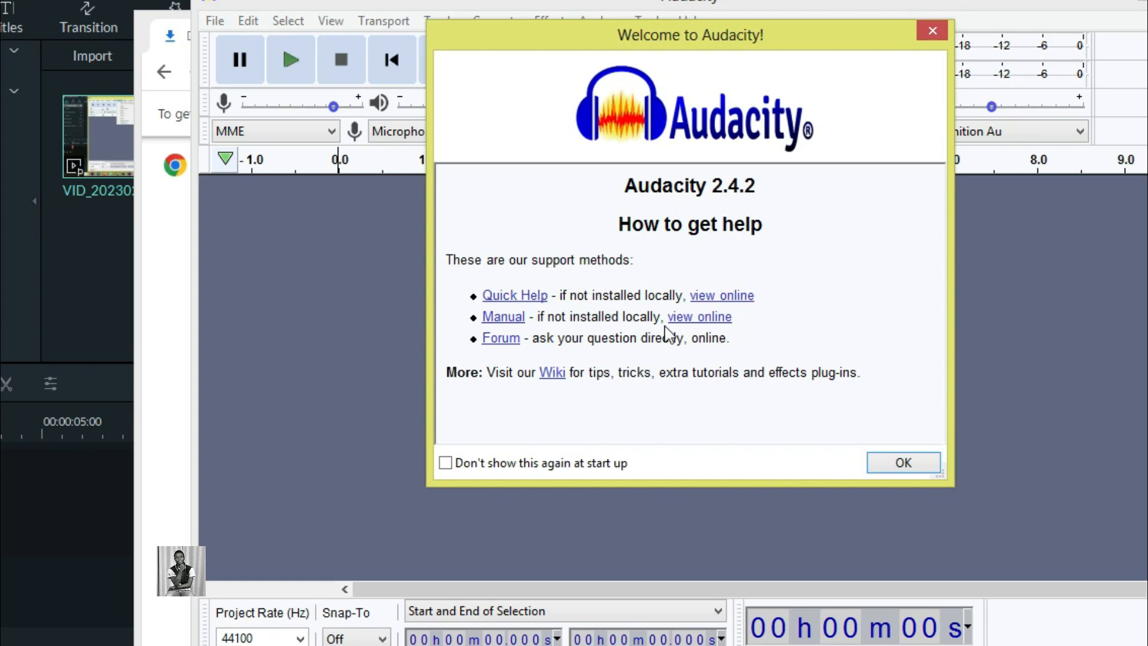
left_click(881, 464)
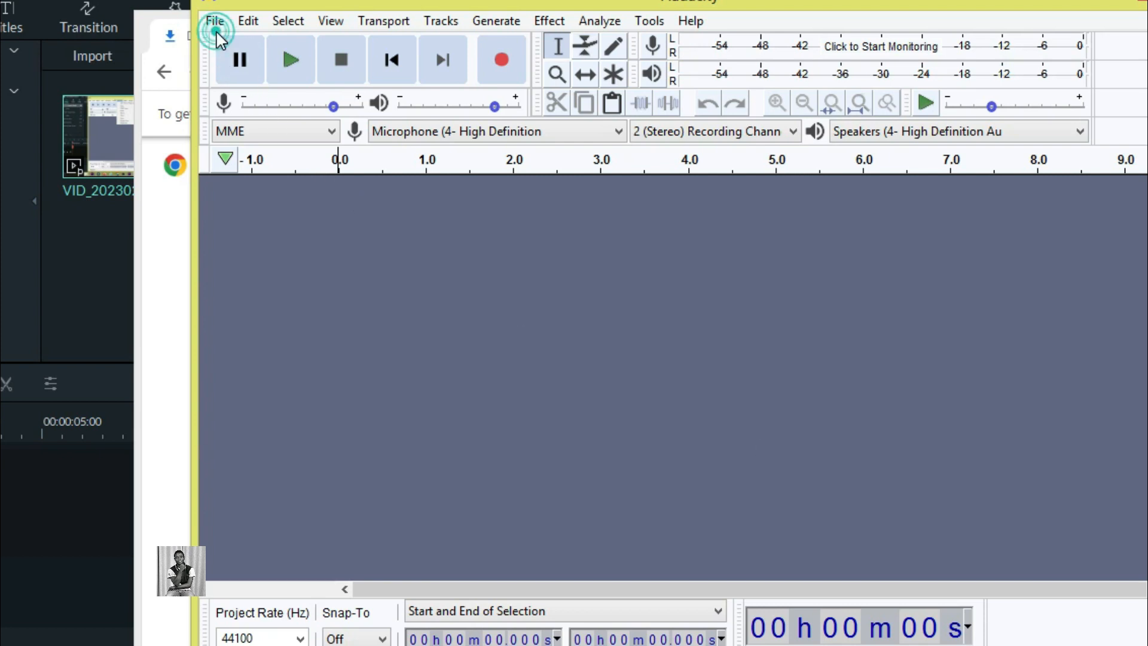
left_click(703, 314)
- Examine the available playback devices, recording channel options and recording devices, leaving the current choices in place
left_click(918, 136)
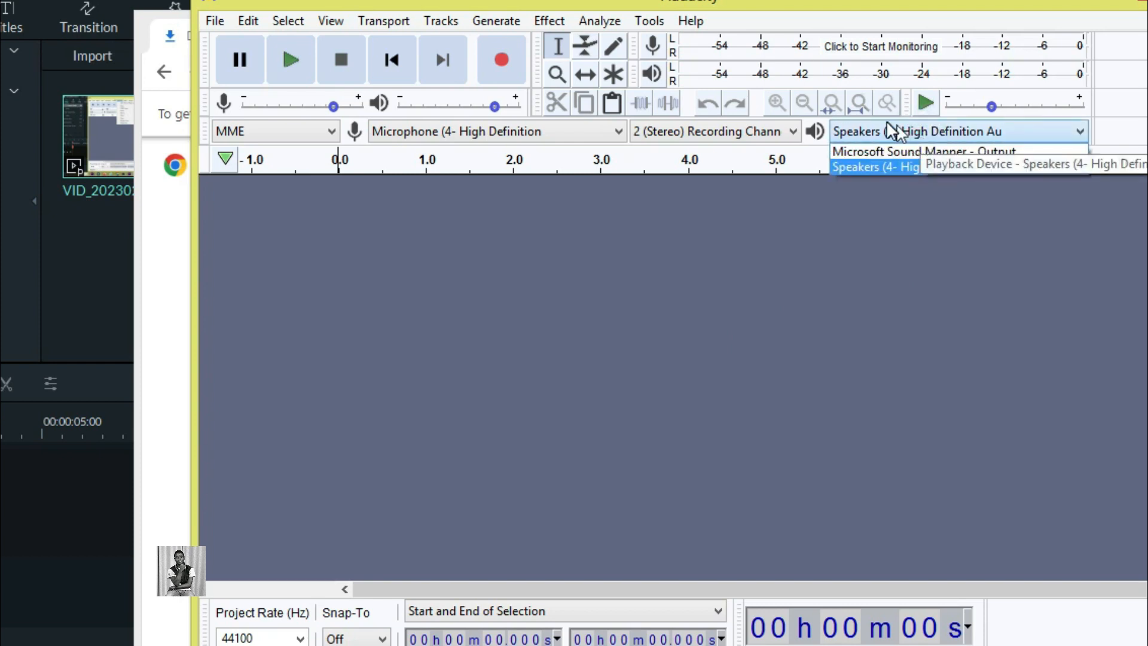
left_click(849, 259)
left_click(754, 132)
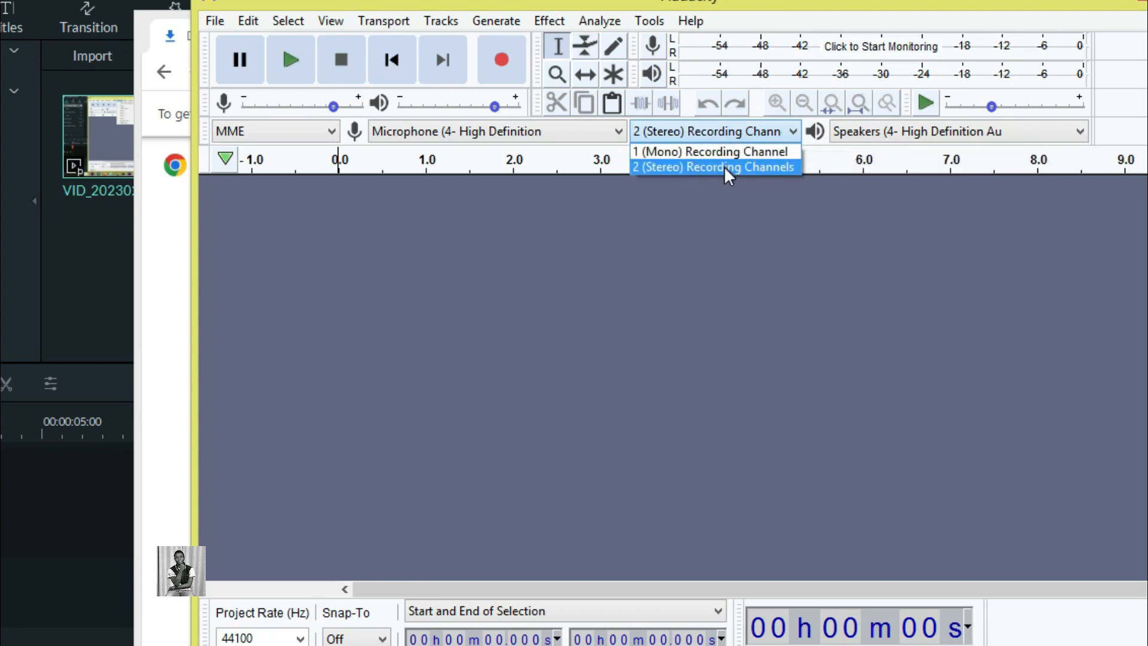
left_click(464, 133)
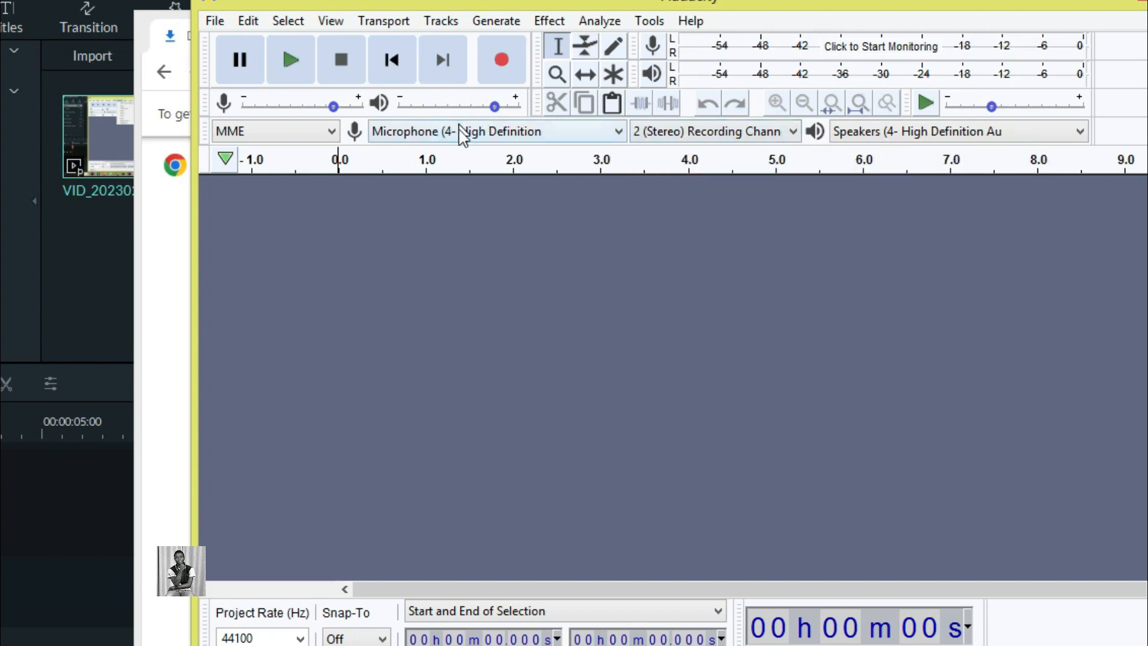
left_click(559, 139)
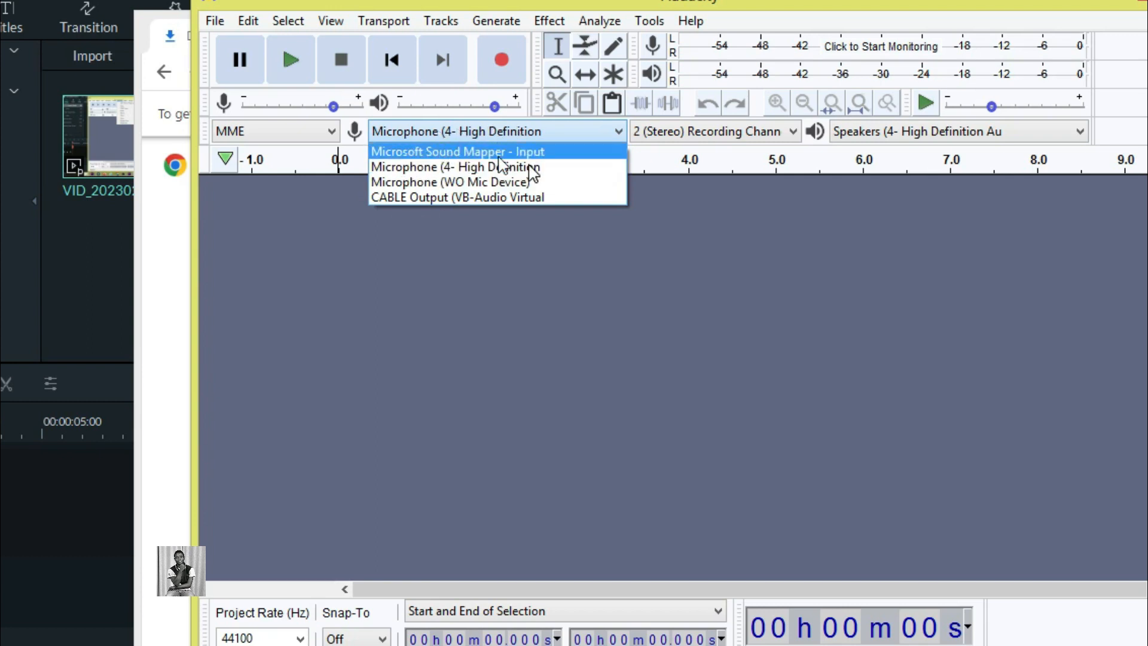
left_click(559, 311)
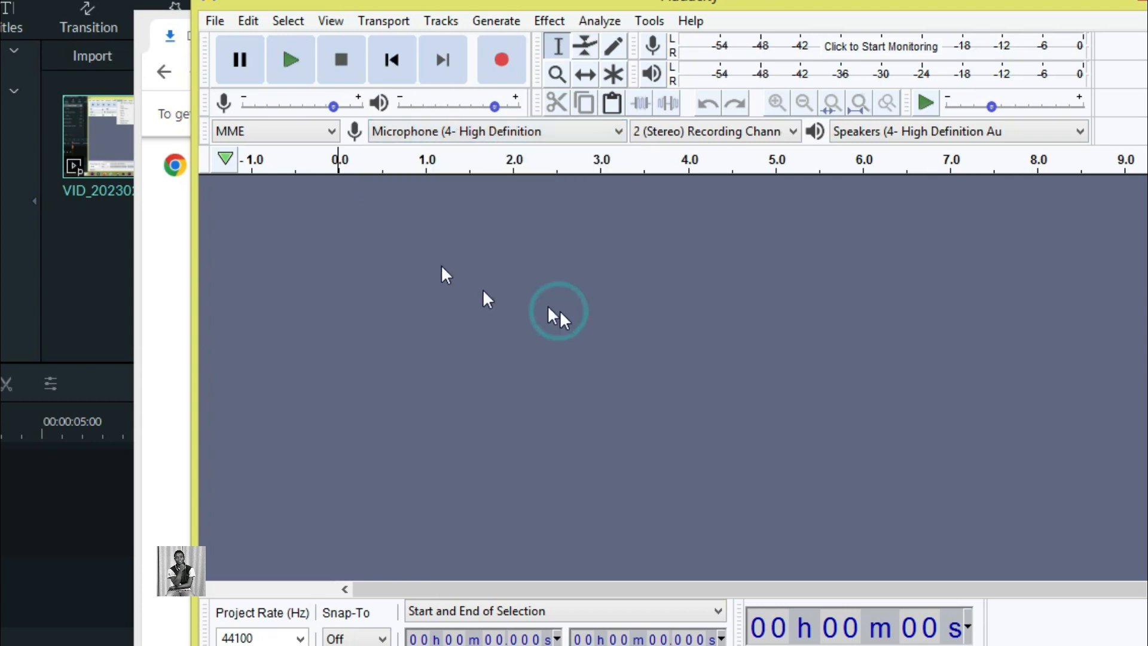